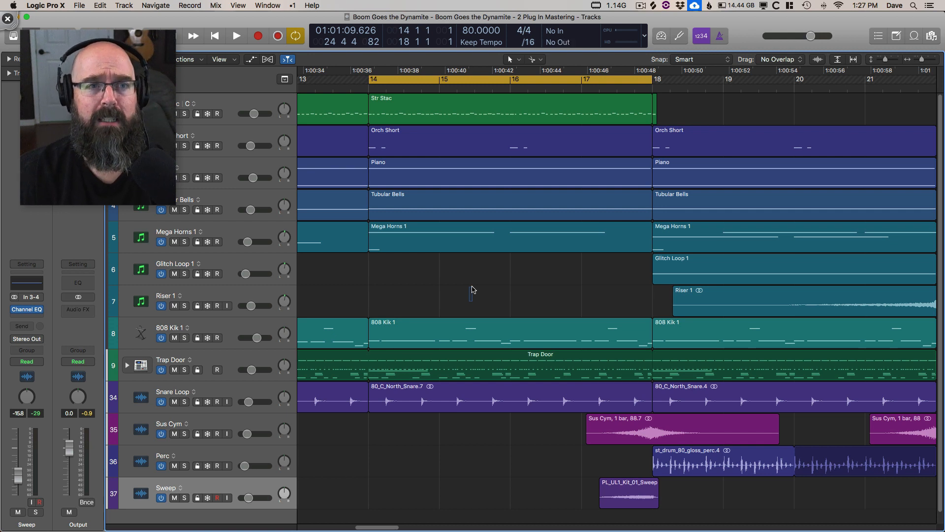
pyautogui.moveTo(472, 289)
pyautogui.mouseDown()
pyautogui.moveTo(437, 247)
pyautogui.moveTo(310, 243)
pyautogui.moveTo(422, 273)
pyautogui.mouseUp()
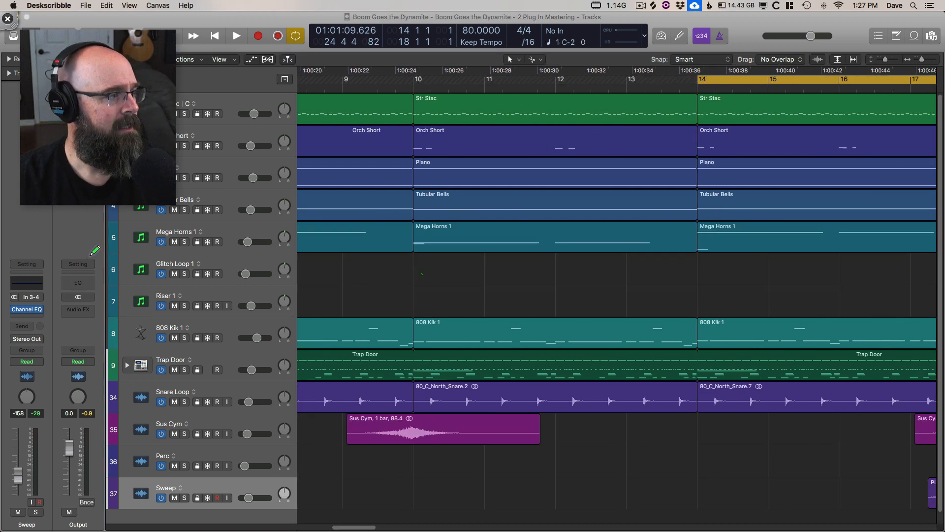
pyautogui.moveTo(94, 237); pyautogui.dragTo(42, 256)
pyautogui.press('Delete')
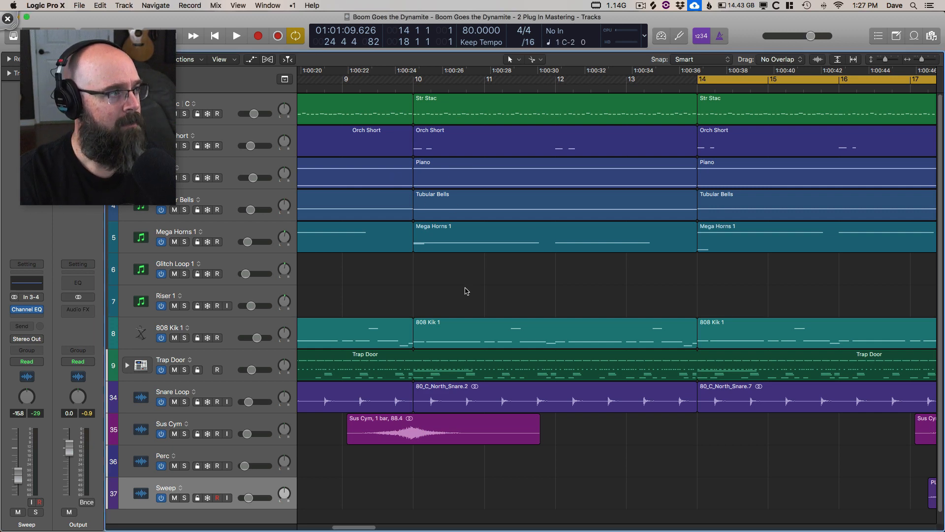
# - Show the mixer below the tracks and enlarge it to reveal the full channel strips
pyautogui.press('x')
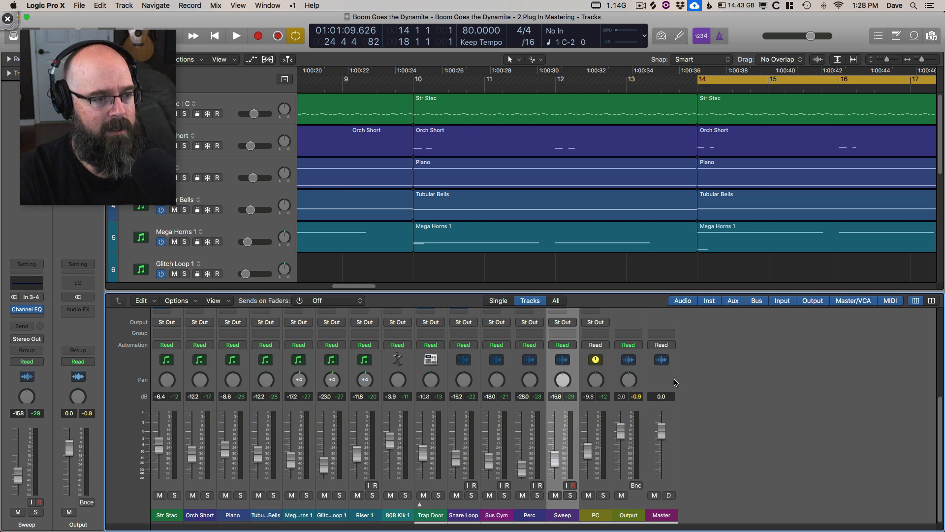
pyautogui.scroll(5, 677, 383)
pyautogui.moveTo(672, 290); pyautogui.dragTo(681, 130)
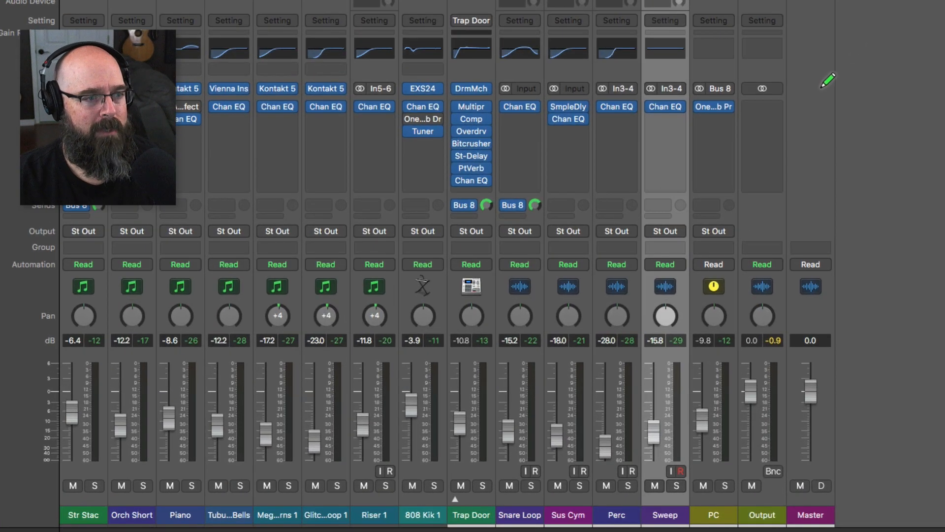
# - Cross out the area above the Master strip, mark the Output strip with an arrow and circle, and clear both annotations
pyautogui.moveTo(837, 88)
pyautogui.mouseDown()
pyautogui.moveTo(775, 120)
pyautogui.moveTo(820, 166)
pyautogui.mouseUp()
pyautogui.moveTo(823, 98); pyautogui.dragTo(793, 179)
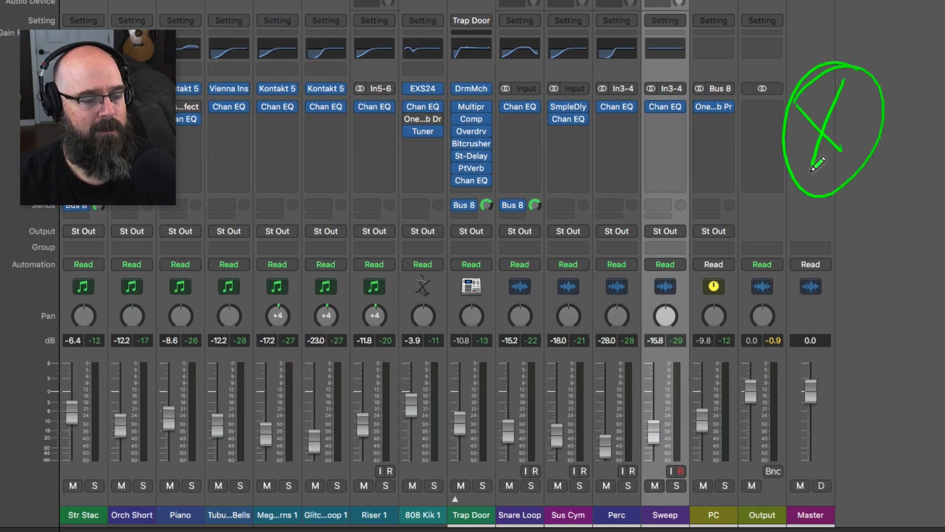
pyautogui.press('Delete')
pyautogui.moveTo(773, 86)
pyautogui.mouseDown()
pyautogui.moveTo(704, 109)
pyautogui.moveTo(734, 69)
pyautogui.mouseUp()
pyautogui.moveTo(758, 1); pyautogui.dragTo(762, 127)
pyautogui.moveTo(750, 66); pyautogui.dragTo(787, 75)
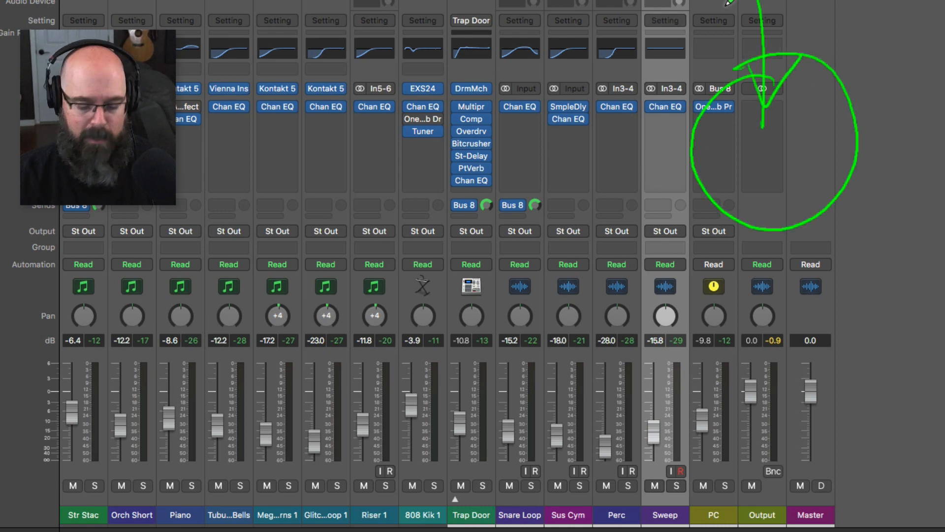
pyautogui.press('Delete')
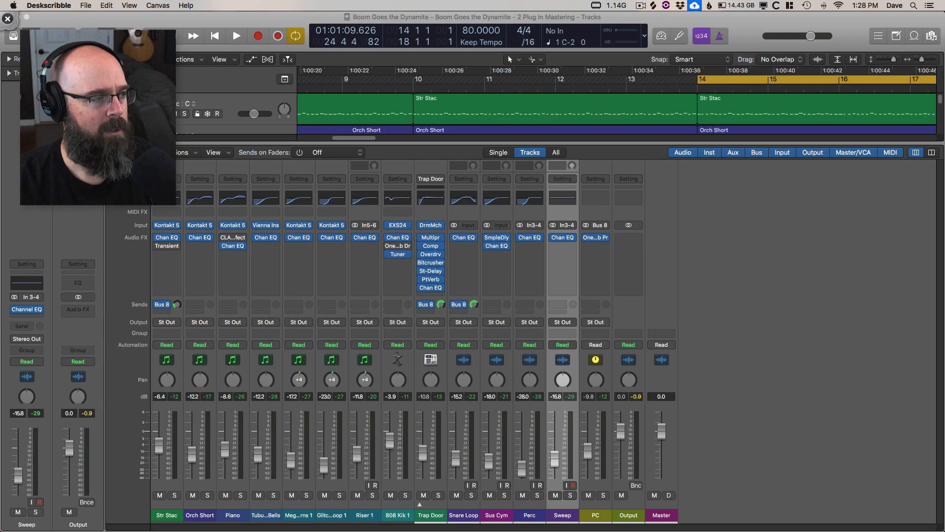
# - Draw arrows tracing the signal from the track channels to the Output strip, and clear them
pyautogui.moveTo(177, 194); pyautogui.dragTo(585, 263)
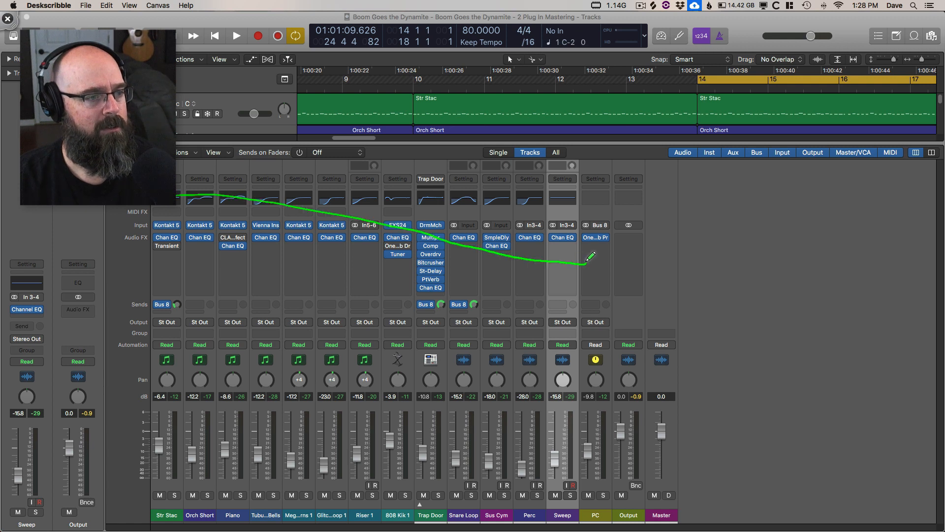
pyautogui.moveTo(578, 209)
pyautogui.mouseDown()
pyautogui.moveTo(621, 168)
pyautogui.moveTo(643, 198)
pyautogui.mouseUp()
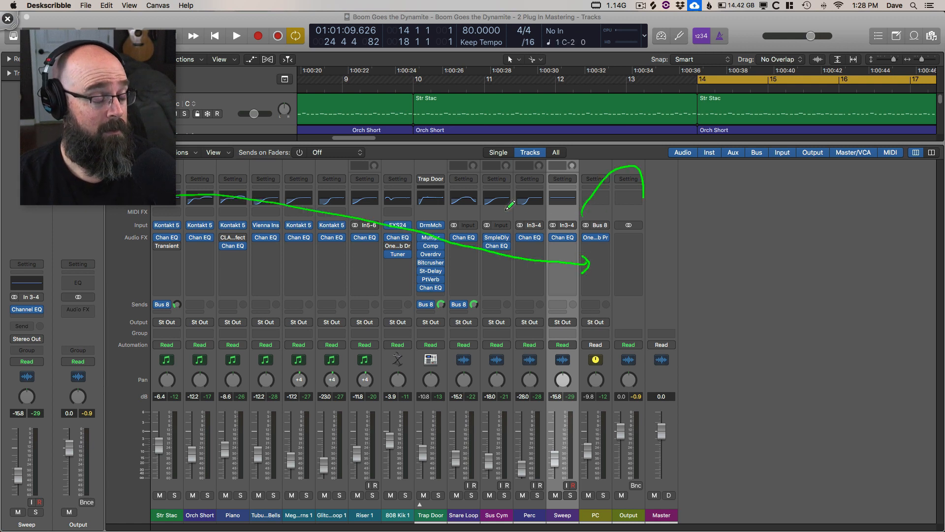
pyautogui.moveTo(578, 268); pyautogui.dragTo(587, 259)
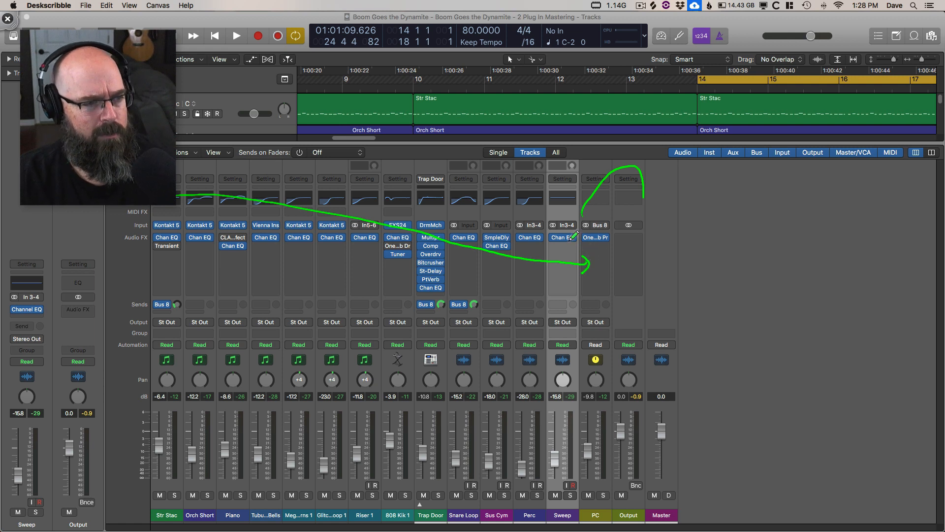
pyautogui.press('Delete')
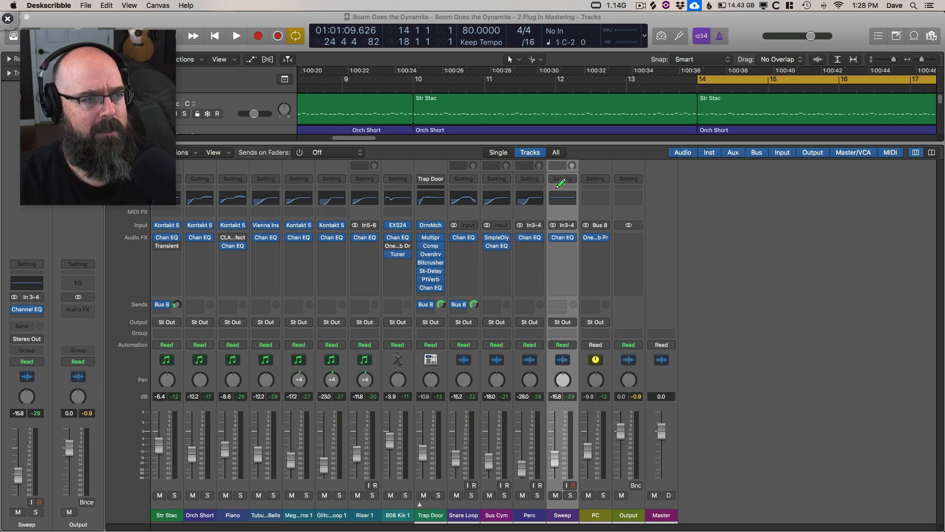
# - Sketch the signal path down the Output strip, circle its fader, and leave annotation mode
pyautogui.moveTo(560, 184)
pyautogui.mouseDown()
pyautogui.moveTo(639, 171)
pyautogui.moveTo(652, 183)
pyautogui.moveTo(657, 278)
pyautogui.moveTo(635, 392)
pyautogui.moveTo(649, 377)
pyautogui.mouseUp()
pyautogui.moveTo(615, 419); pyautogui.dragTo(604, 412)
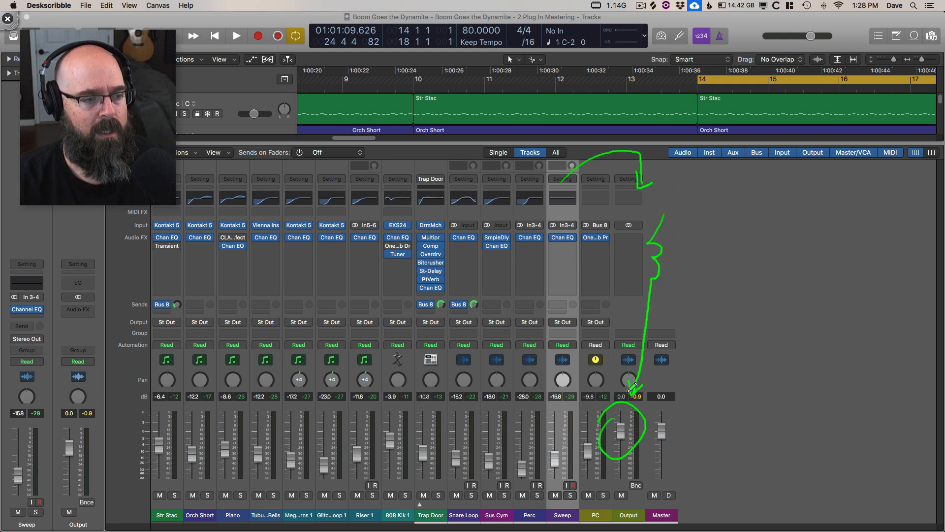
pyautogui.press('Escape')
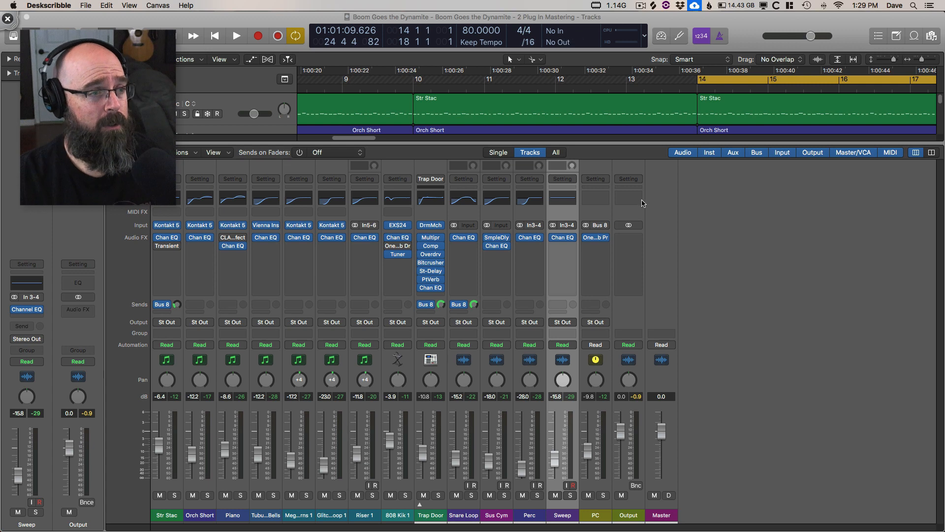
# - Bring the looped section at bars 14 to 18 into view and insert a Channel EQ on the Output strip, repositioning its window
pyautogui.click(619, 143)
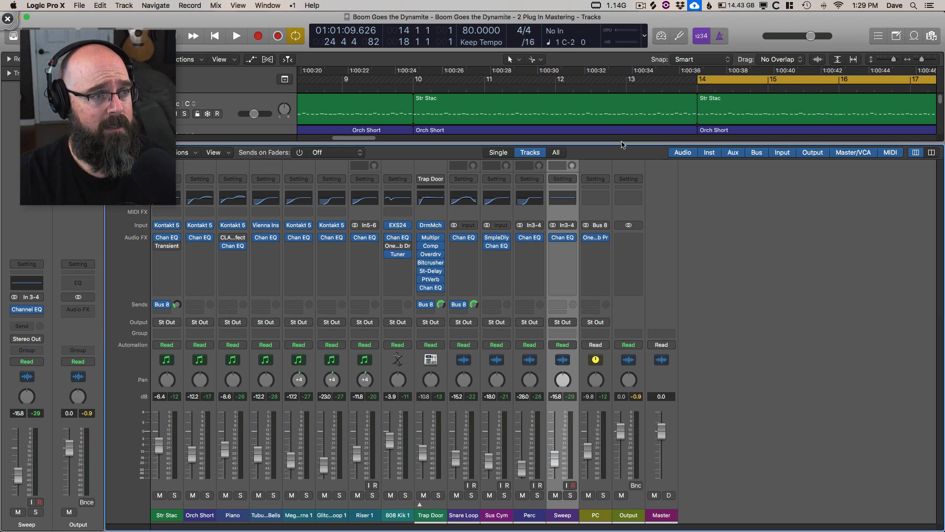
pyautogui.press('x')
pyautogui.hscroll(10, 648, 189)
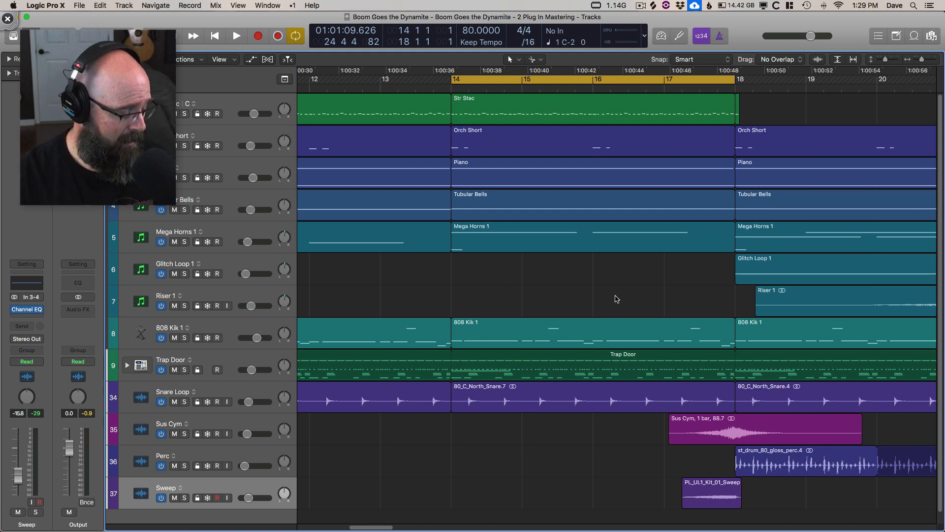
pyautogui.press('x')
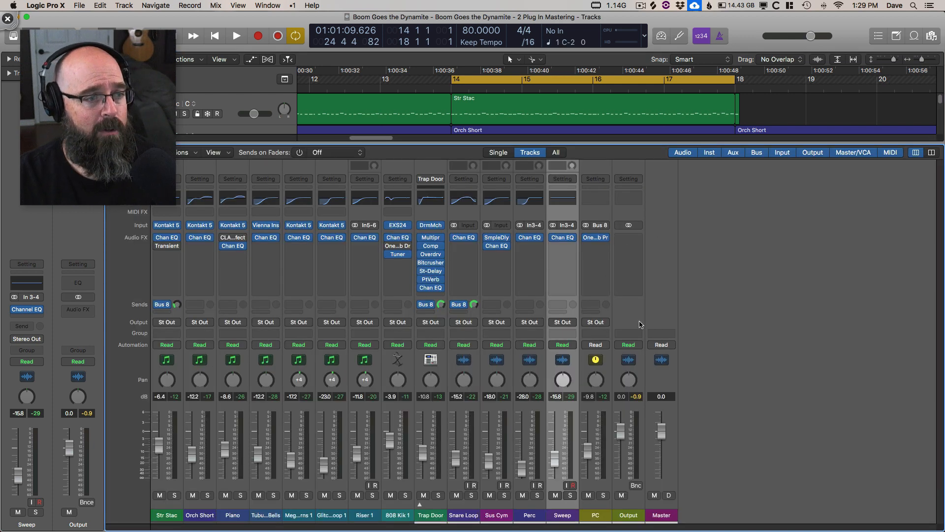
pyautogui.click(632, 200)
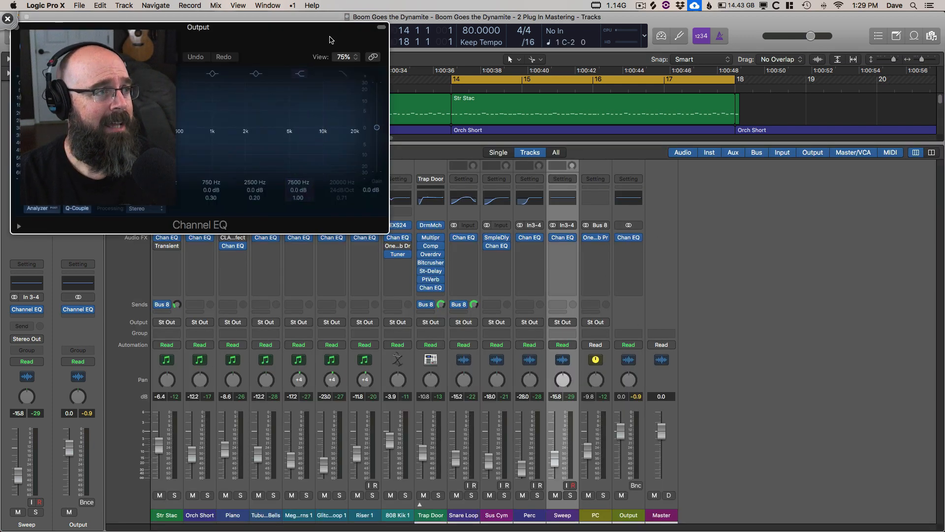
pyautogui.moveTo(331, 35); pyautogui.dragTo(681, 148)
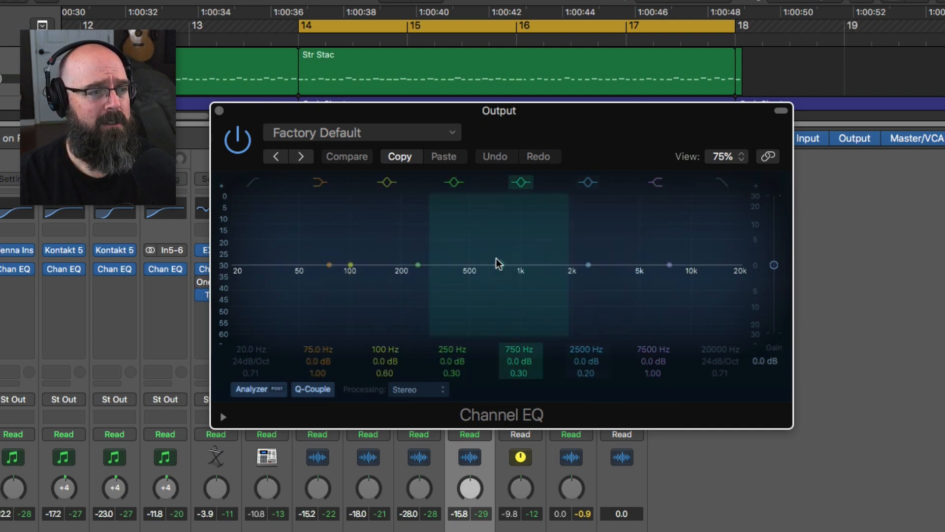
# - Circle the midrange around 1 kHz on the Output EQ graph, clear the mark, and leave annotation mode
pyautogui.hotkey('ctrl', 'a')
pyautogui.moveTo(505, 242); pyautogui.dragTo(504, 243)
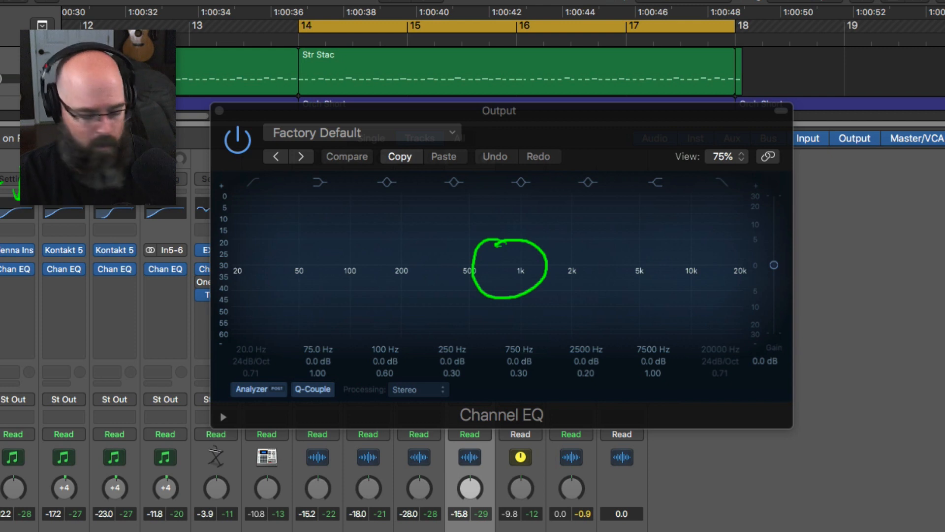
pyautogui.press('BackSpace')
pyautogui.press('Escape')
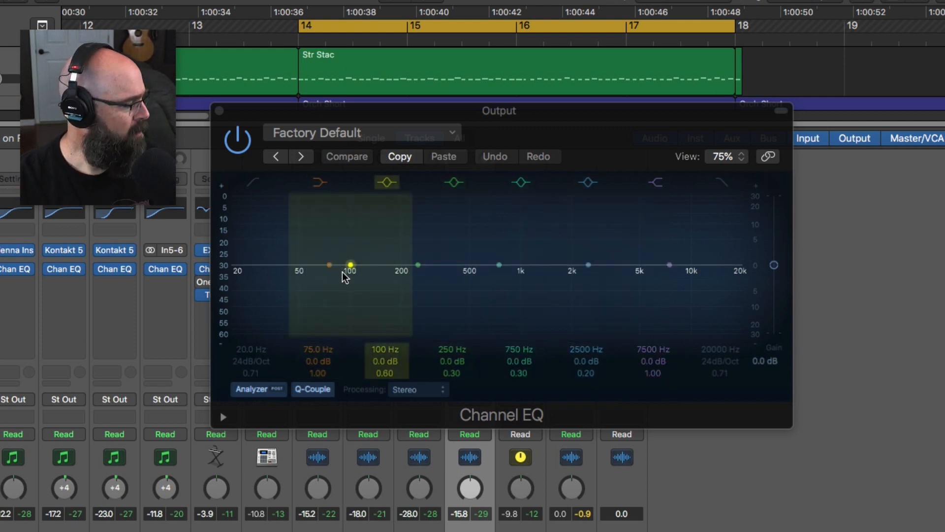
# - Play the looped section and boost the Output EQ by 1.5 dB at 2600 Hz with a Q of 0.54
pyautogui.press('space')
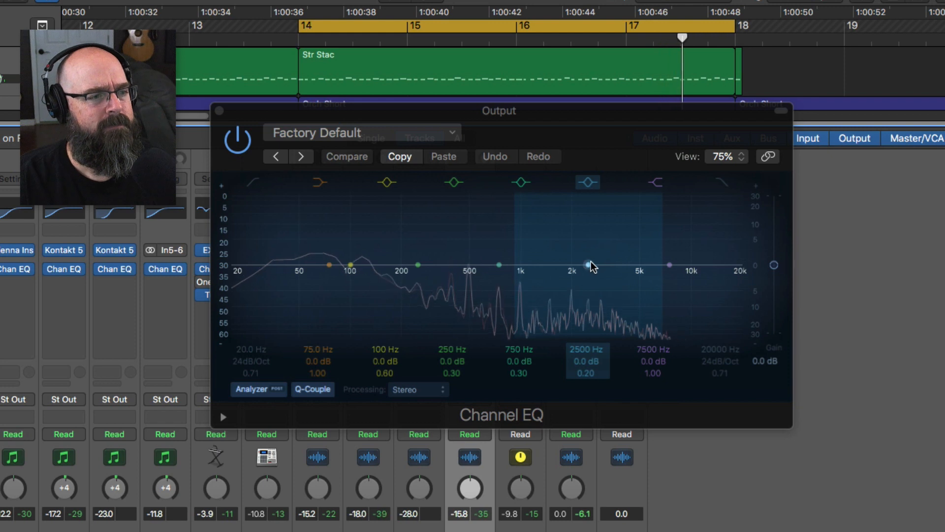
pyautogui.moveTo(588, 266); pyautogui.dragTo(593, 261)
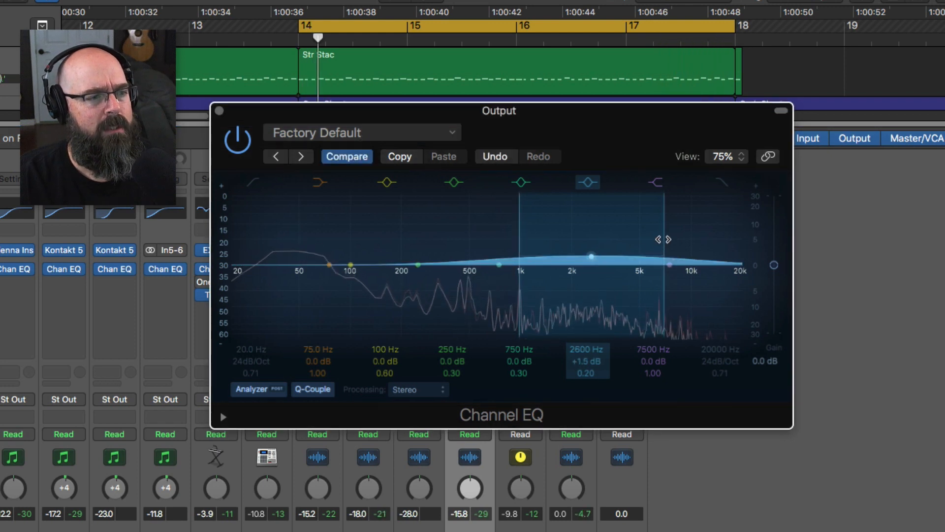
pyautogui.moveTo(663, 240); pyautogui.dragTo(653, 241)
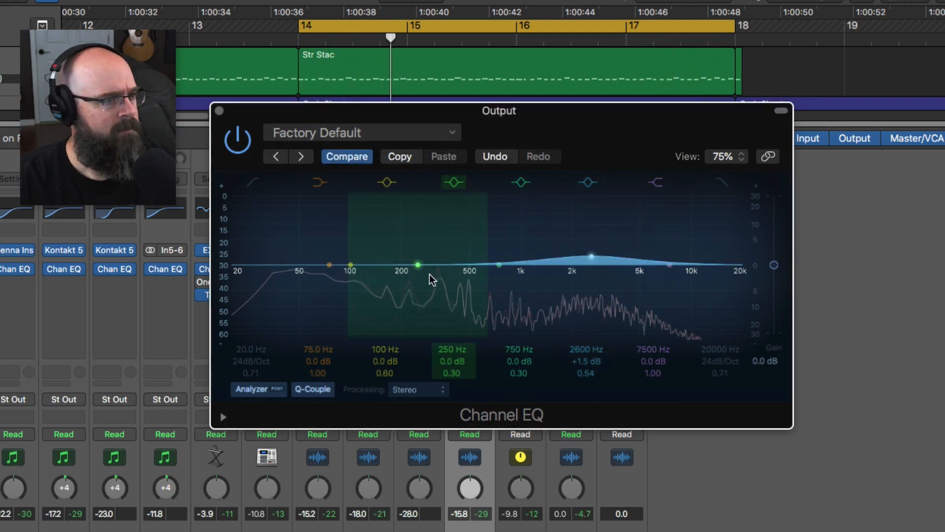
# - Cut the Output EQ by 2 dB at 365 Hz and boost it 2 dB at 96 Hz, closing the plug-in and stopping playback
pyautogui.moveTo(419, 265); pyautogui.dragTo(445, 277)
pyautogui.moveTo(350, 264); pyautogui.dragTo(348, 253)
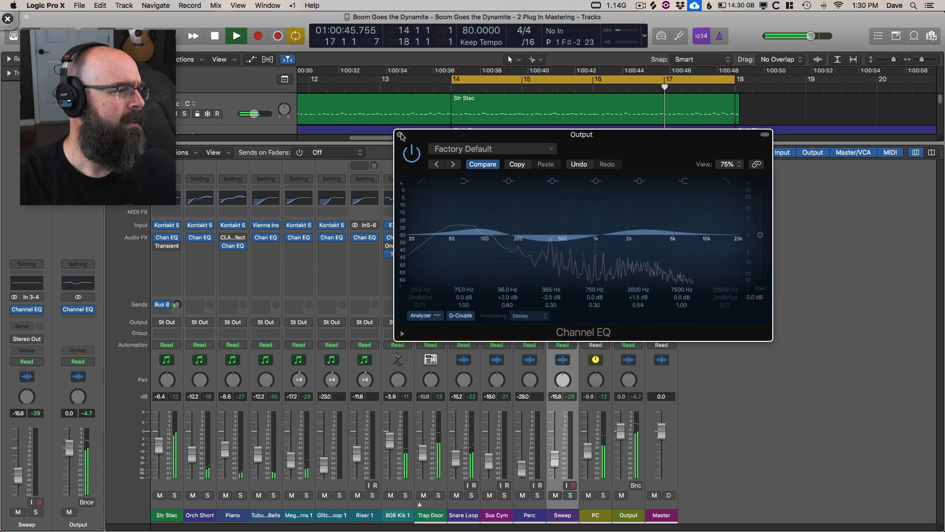
pyautogui.click(219, 110)
pyautogui.press('space')
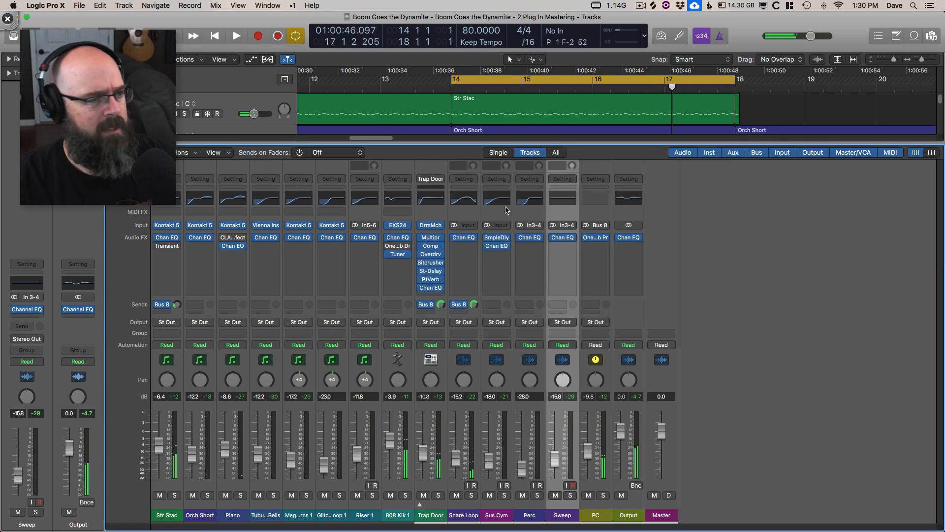
# - Annotate the Output strip's peak level and the mixer channels in the screen drawing overlay, and clear the marks
pyautogui.hotkey('ctrl', 'shift', 'd')
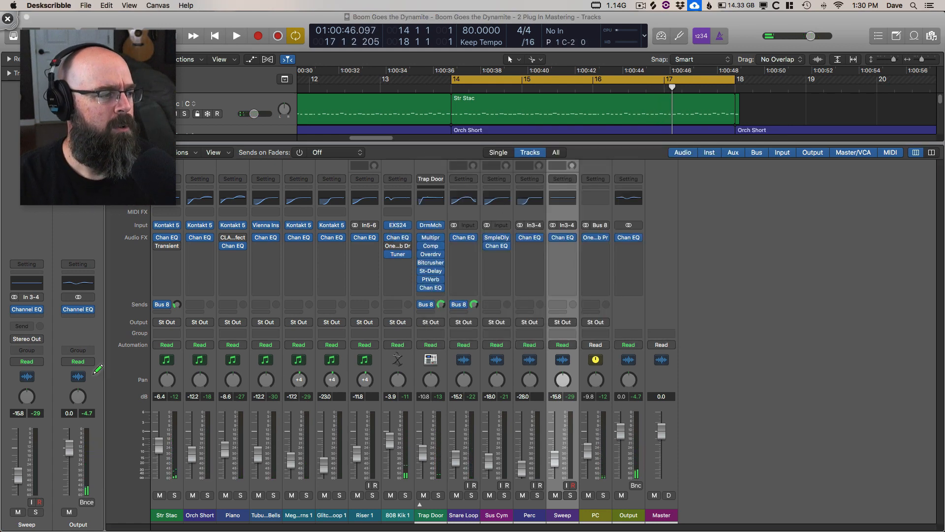
pyautogui.moveTo(80, 418)
pyautogui.mouseDown()
pyautogui.moveTo(154, 423)
pyautogui.moveTo(131, 443)
pyautogui.mouseUp()
pyautogui.moveTo(646, 377)
pyautogui.mouseDown()
pyautogui.moveTo(621, 382)
pyautogui.moveTo(627, 377)
pyautogui.mouseUp()
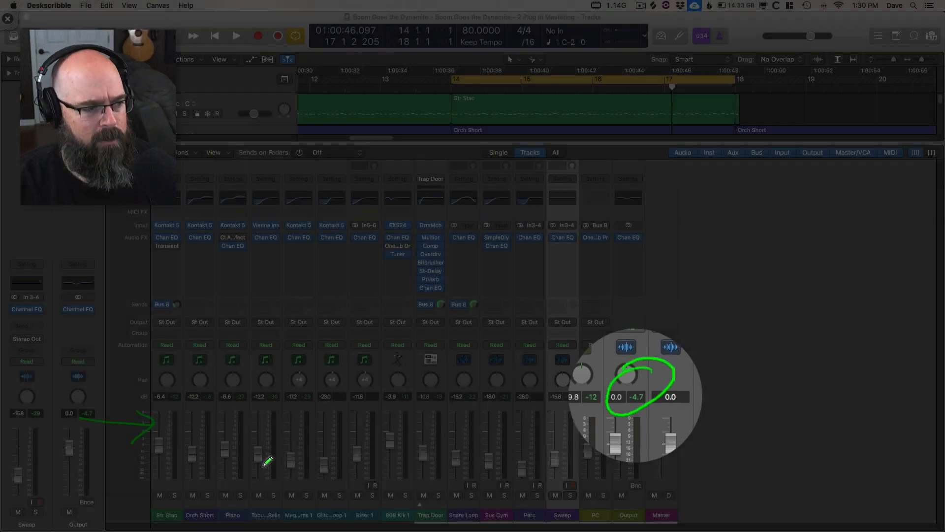
pyautogui.moveTo(300, 475)
pyautogui.mouseDown()
pyautogui.moveTo(315, 458)
pyautogui.moveTo(322, 474)
pyautogui.mouseUp()
pyautogui.moveTo(439, 492)
pyautogui.mouseDown()
pyautogui.moveTo(446, 461)
pyautogui.moveTo(462, 472)
pyautogui.mouseUp()
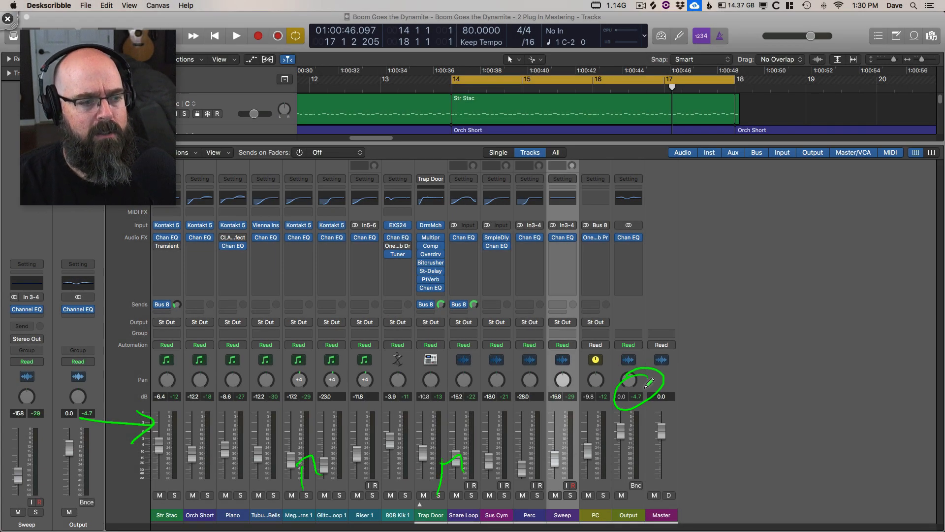
pyautogui.moveTo(675, 318)
pyautogui.mouseDown()
pyautogui.moveTo(662, 378)
pyautogui.moveTo(681, 367)
pyautogui.mouseUp()
pyautogui.press('BackSpace')
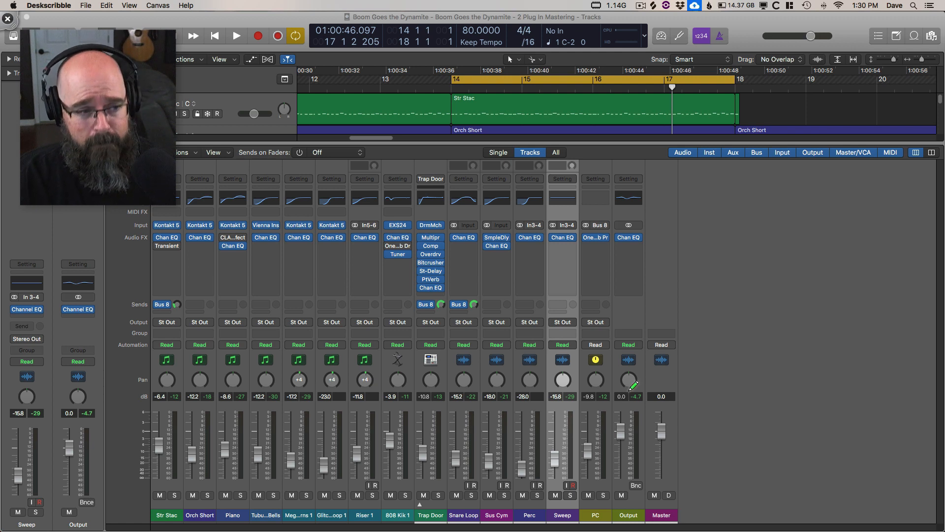
pyautogui.moveTo(648, 376); pyautogui.dragTo(665, 351)
pyautogui.press('Delete')
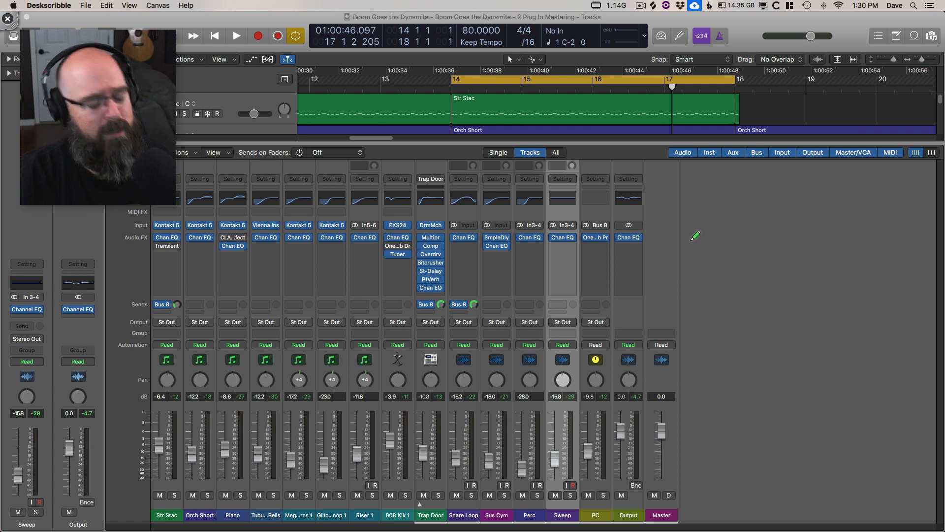
# - Play the looped section and compare the mix with the Output strip's Channel EQ bypassed and enabled
pyautogui.click(660, 252)
pyautogui.press('space')
pyautogui.click(619, 238)
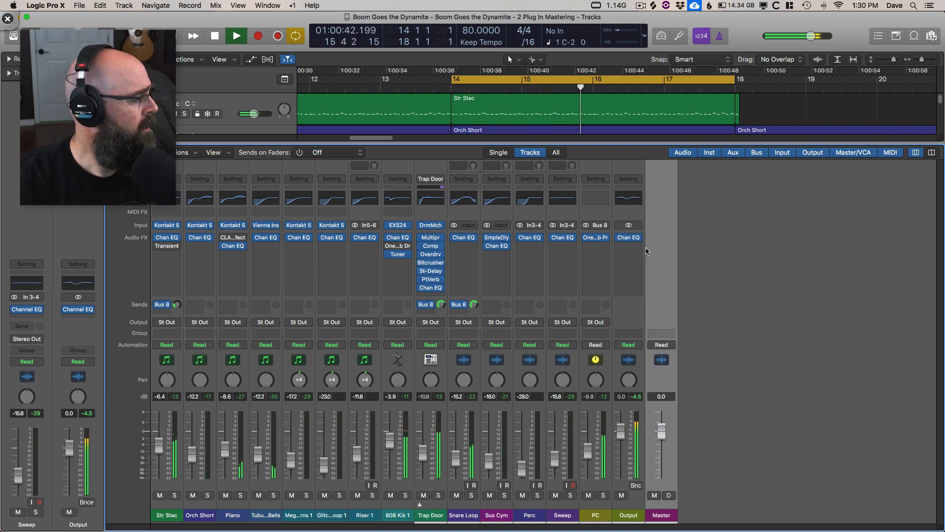
pyautogui.moveTo(619, 239)
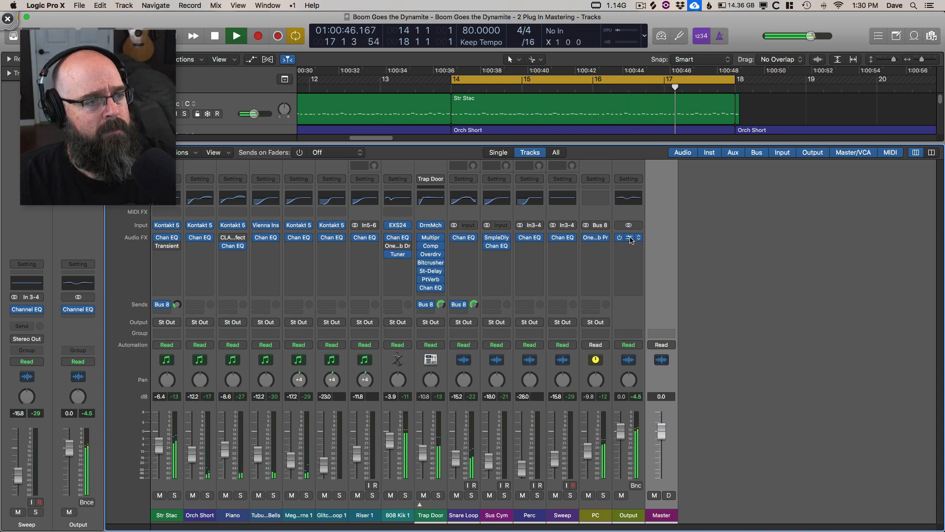
pyautogui.click(629, 239)
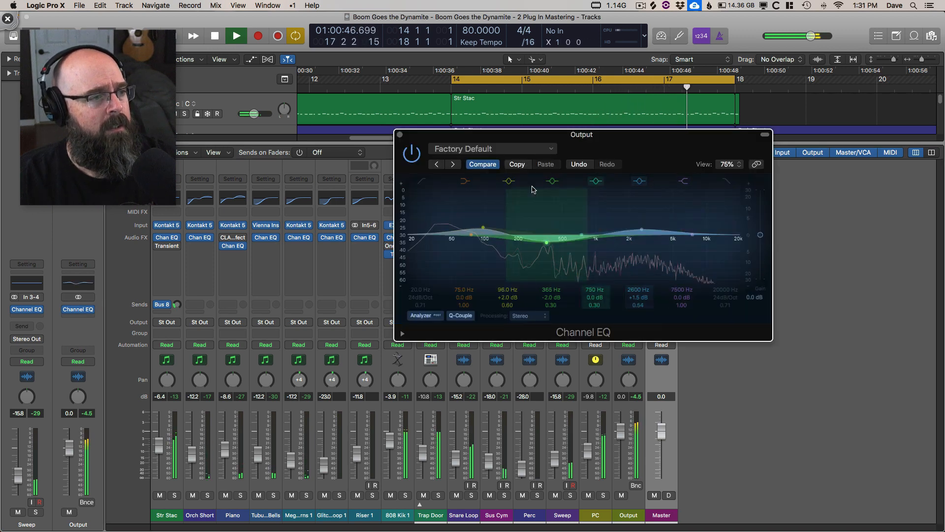
pyautogui.click(417, 159)
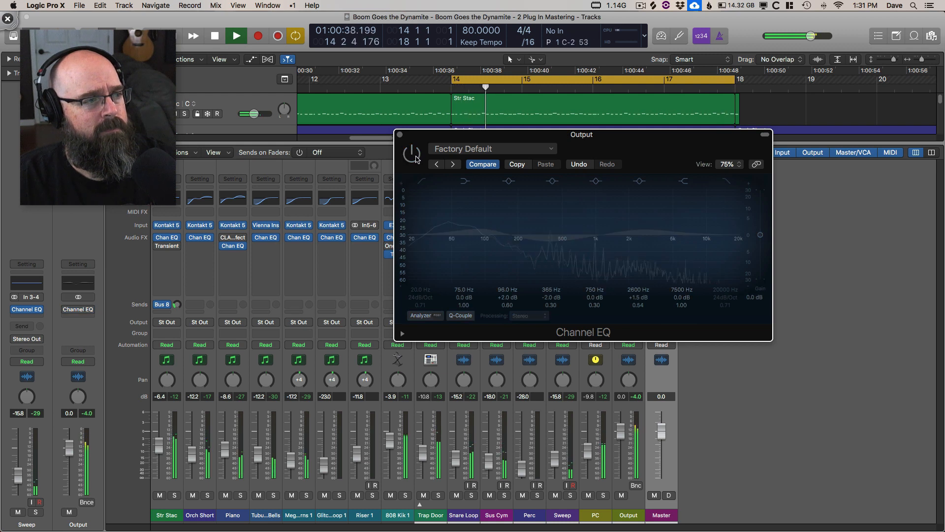
pyautogui.click(417, 158)
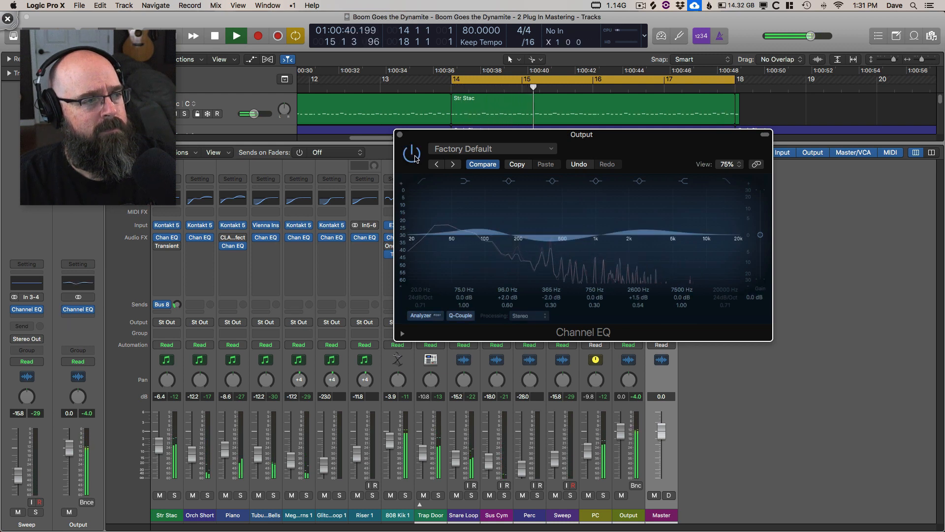
# - Boost the Output EQ by 2 dB at 7200 Hz and compare the mix with the EQ bypassed and enabled, ending with playback stopped
pyautogui.click(416, 158)
pyautogui.click(416, 158)
pyautogui.click(479, 167)
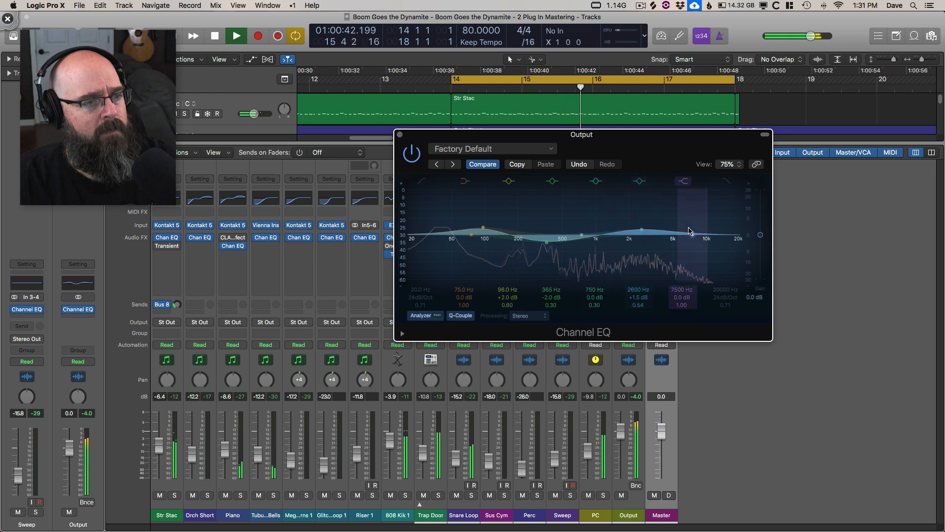
pyautogui.click(412, 154)
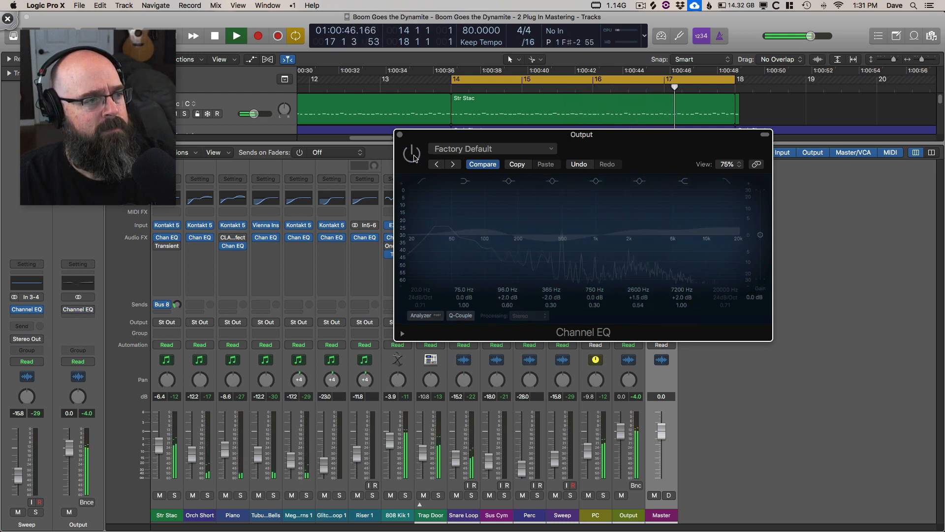
pyautogui.click(418, 160)
pyautogui.press('space')
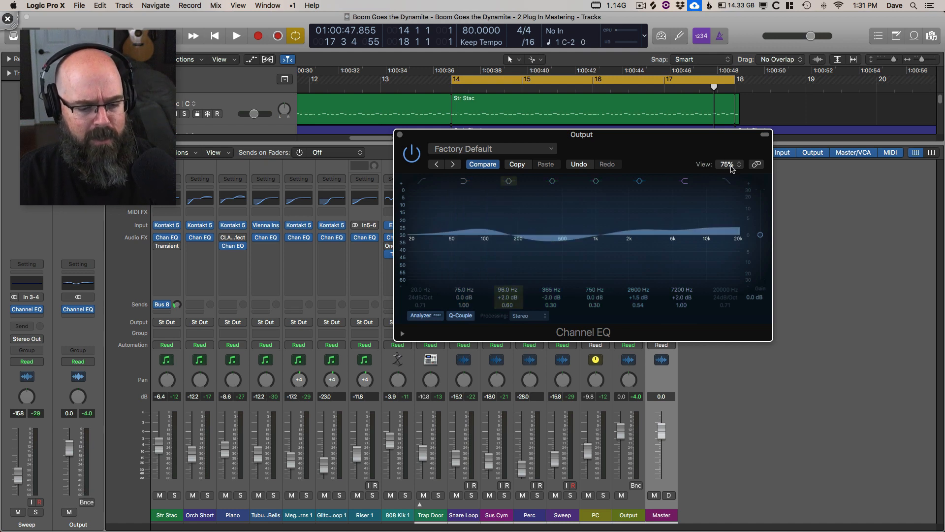
# - Circle the 2600 Hz and 7200 Hz band settings of the Channel EQ in the screen drawing overlay, and clear the marks
pyautogui.press('super+shift+d')
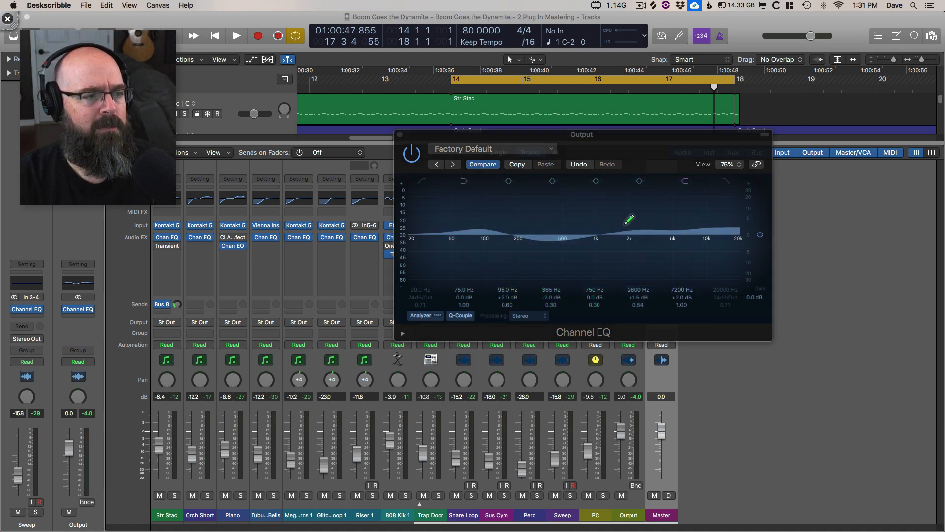
pyautogui.moveTo(635, 288); pyautogui.dragTo(629, 290)
pyautogui.moveTo(694, 281)
pyautogui.mouseDown()
pyautogui.moveTo(707, 276)
pyautogui.moveTo(709, 293)
pyautogui.mouseUp()
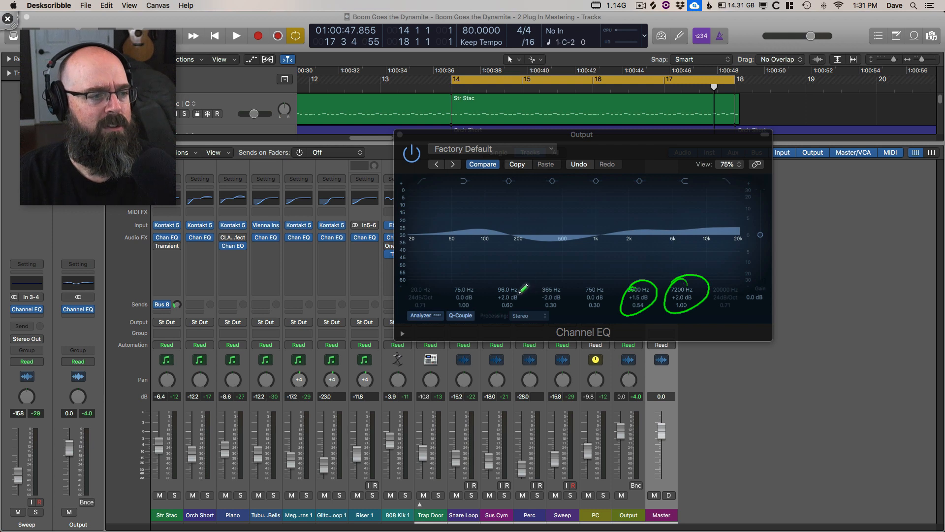
pyautogui.press('super+shift+d')
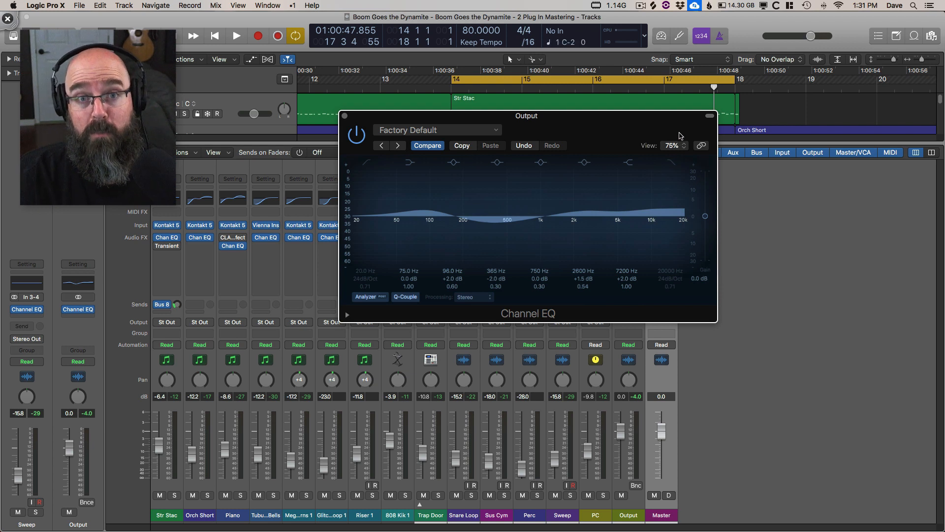
# - Insert a stereo Adaptive Limiter below the Channel EQ on the Output strip and arrange both plug-in windows clear of the Output strip
pyautogui.moveTo(684, 116); pyautogui.dragTo(434, 86)
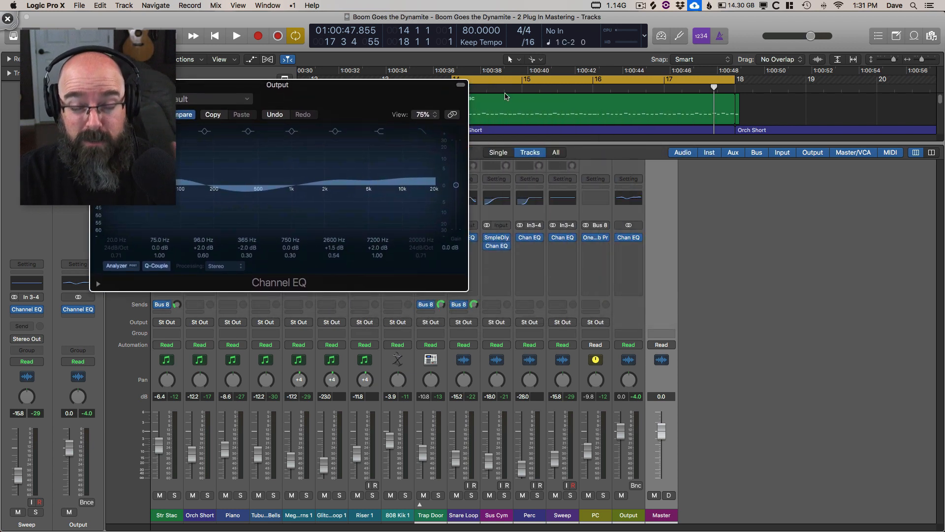
pyautogui.click(634, 246)
pyautogui.moveTo(641, 348)
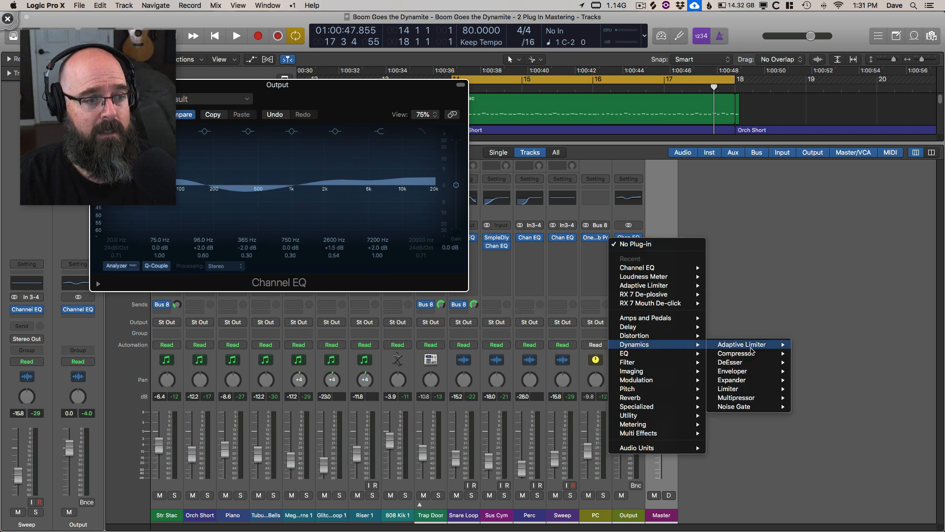
pyautogui.moveTo(756, 348)
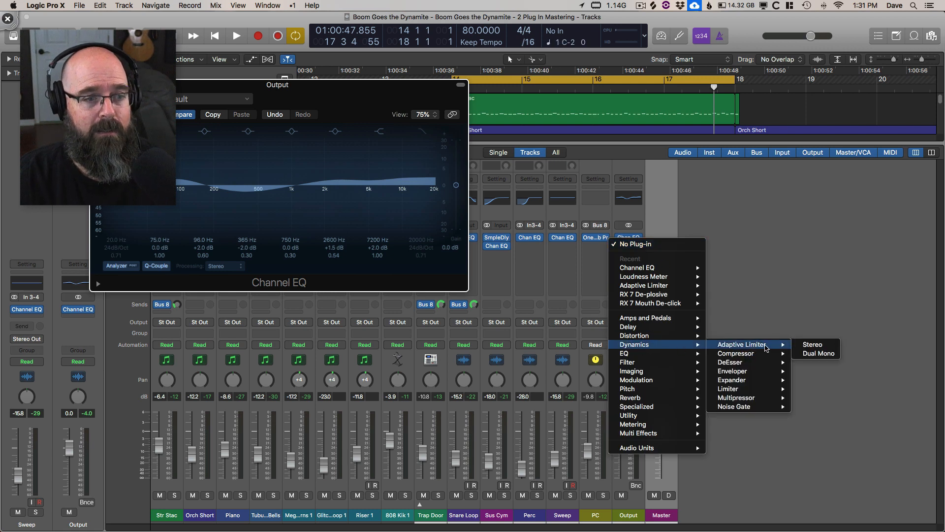
pyautogui.click(818, 344)
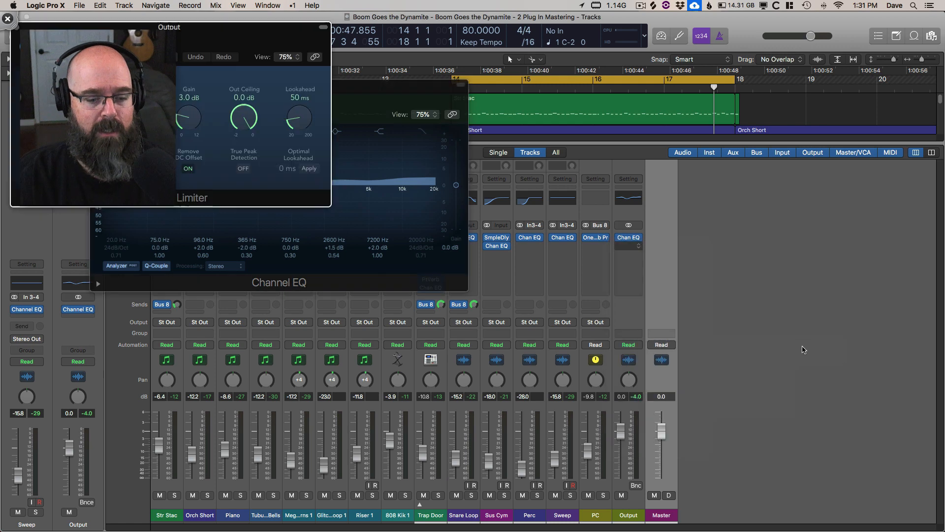
pyautogui.moveTo(262, 34); pyautogui.dragTo(431, 170)
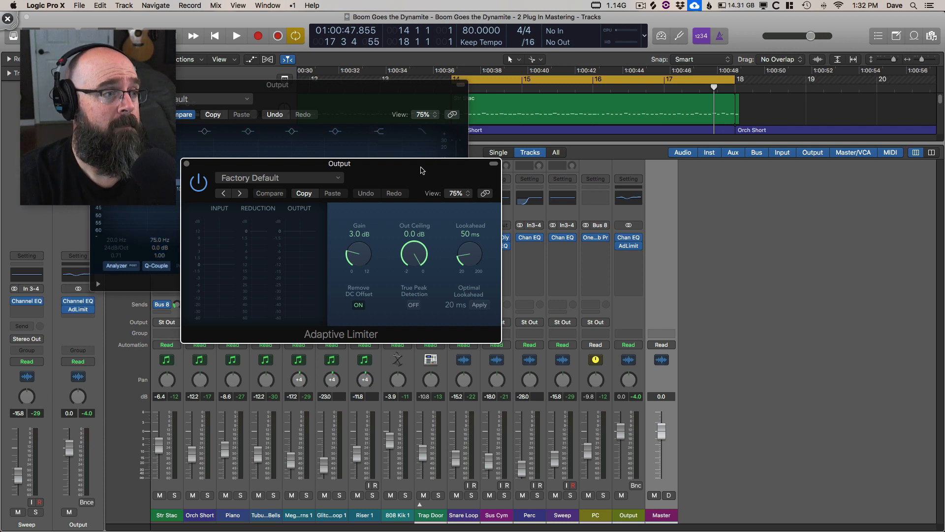
pyautogui.moveTo(411, 167); pyautogui.dragTo(393, 132)
# - Insert a Loudness Meter below the Adaptive Limiter on the Output strip and place its window in the empty mixer area beyond the Master strip
pyautogui.click(628, 254)
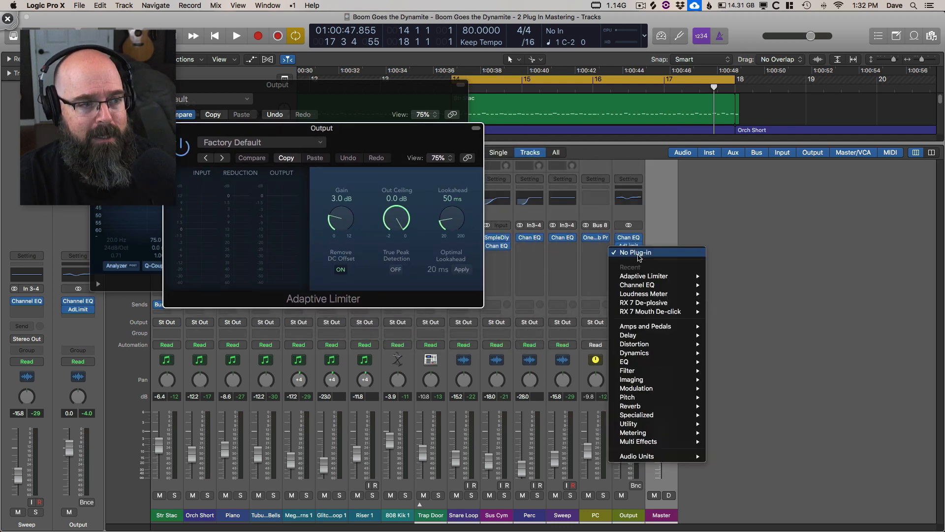
pyautogui.moveTo(647, 437)
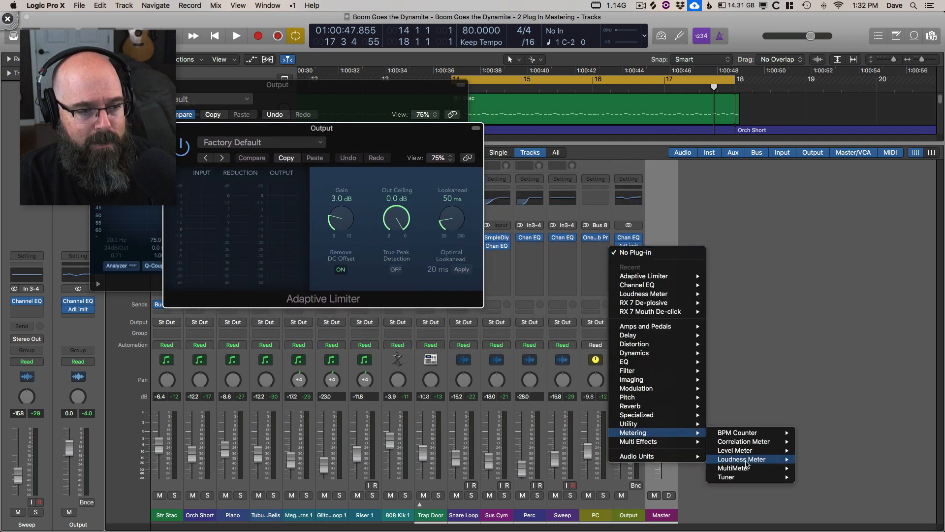
pyautogui.moveTo(746, 463)
pyautogui.click(820, 459)
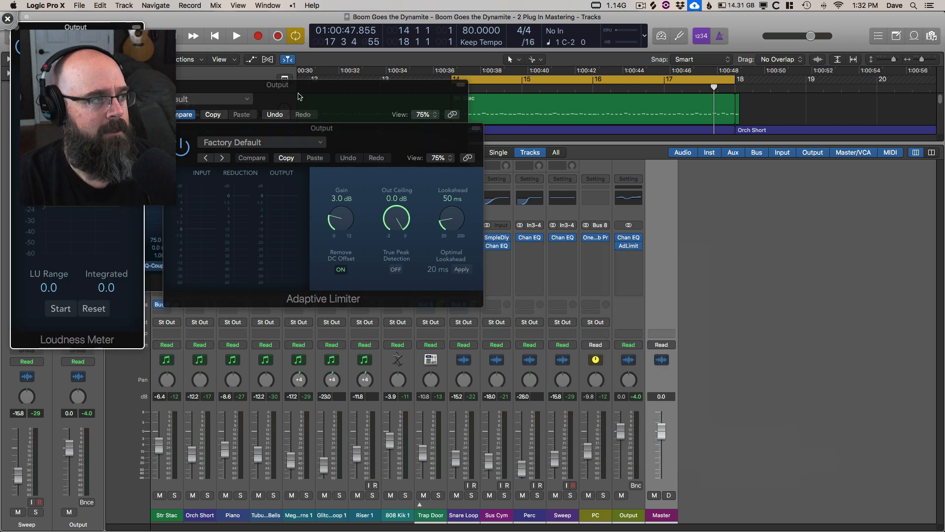
pyautogui.moveTo(72, 34); pyautogui.dragTo(325, 90)
pyautogui.moveTo(413, 105)
pyautogui.mouseDown()
pyautogui.moveTo(768, 118)
pyautogui.moveTo(745, 169)
pyautogui.mouseUp()
# - Mark the Loudness Meter's M, S and I columns with arrows and circles in the screen drawing overlay, and clear the marks
pyautogui.press('super+shift+d')
pyautogui.moveTo(743, 159); pyautogui.dragTo(758, 156)
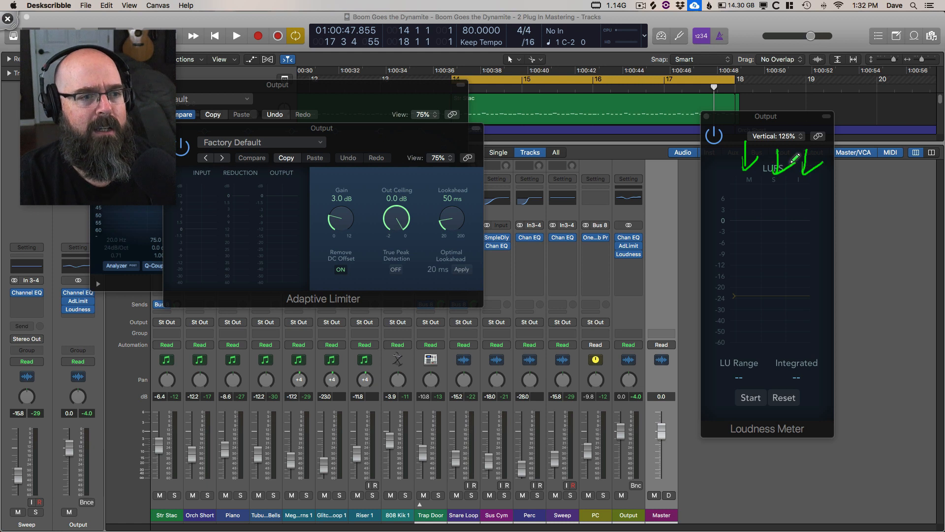
pyautogui.moveTo(783, 173); pyautogui.dragTo(790, 172)
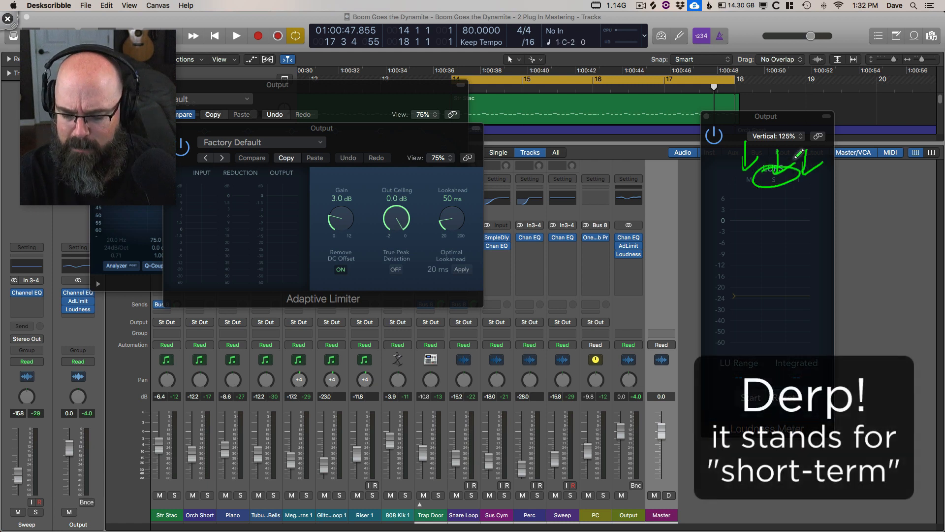
pyautogui.press('BackSpace')
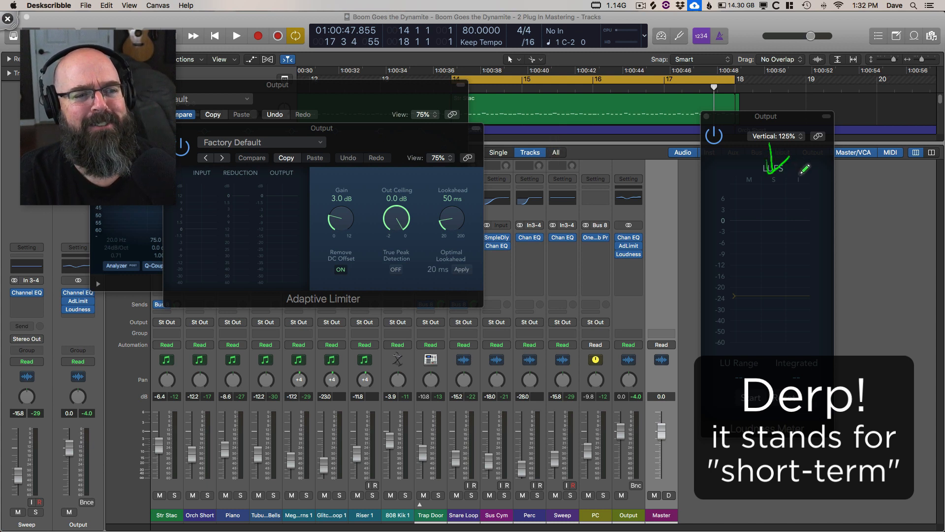
pyautogui.moveTo(758, 164)
pyautogui.mouseDown()
pyautogui.moveTo(740, 189)
pyautogui.moveTo(763, 170)
pyautogui.mouseUp()
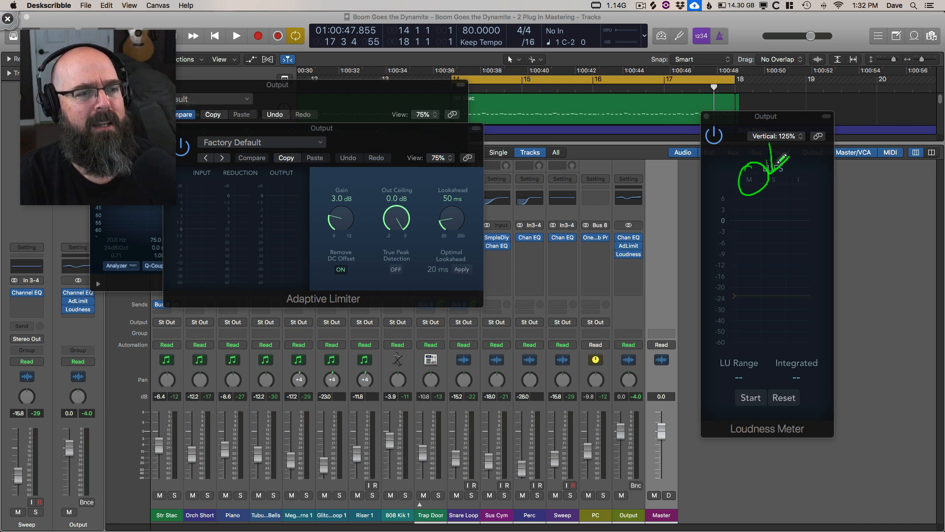
pyautogui.moveTo(782, 157)
pyautogui.mouseDown()
pyautogui.moveTo(766, 187)
pyautogui.moveTo(789, 157)
pyautogui.moveTo(817, 173)
pyautogui.mouseUp()
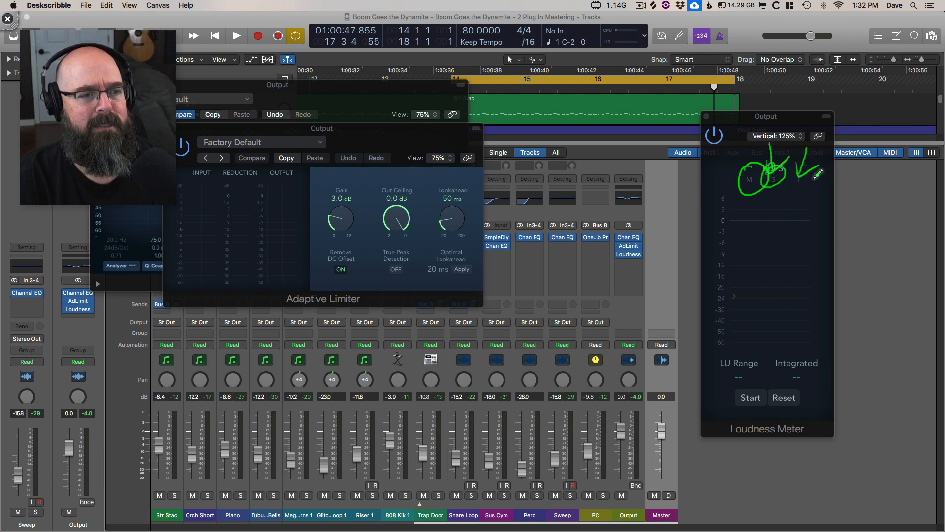
pyautogui.press('super+n')
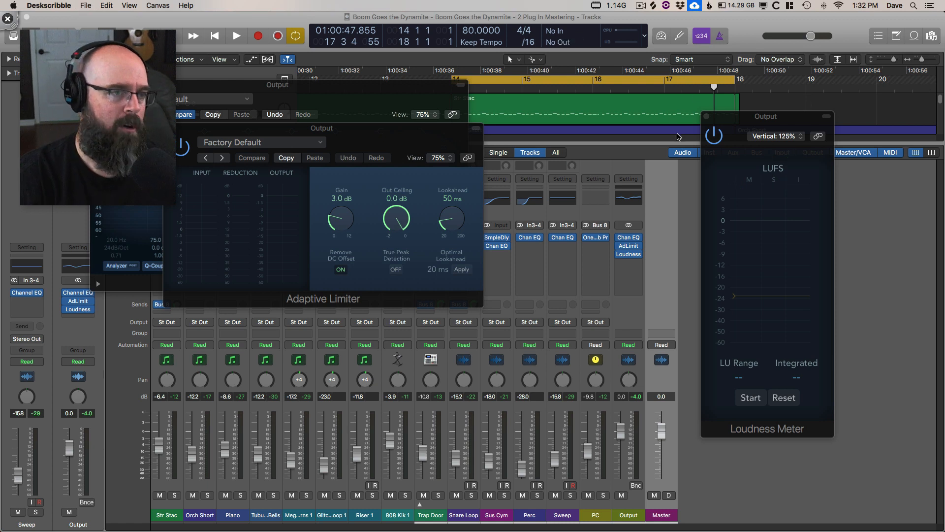
# - Uncover the plug-in slots by moving the limiter window, circle the Output and Master faders in the drawing overlay, and clear the marks
pyautogui.moveTo(378, 149); pyautogui.dragTo(417, 237)
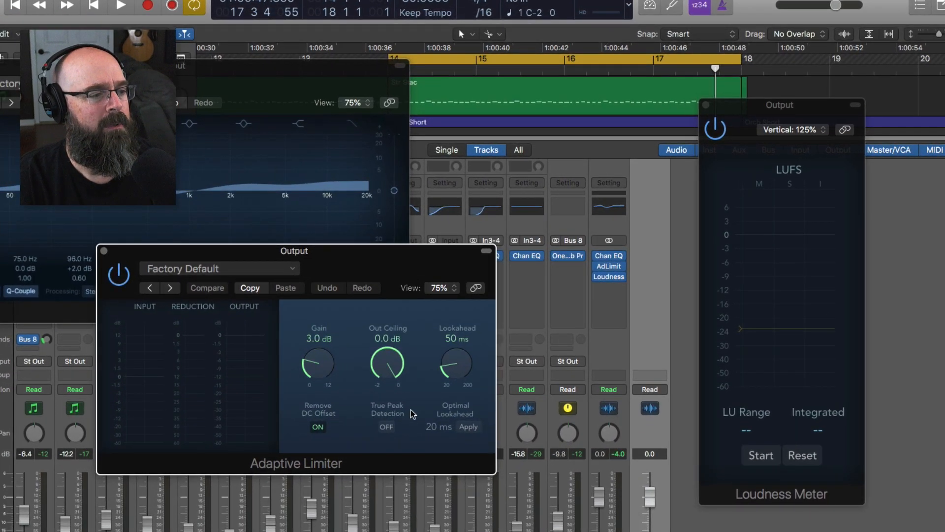
pyautogui.press('super+Tab')
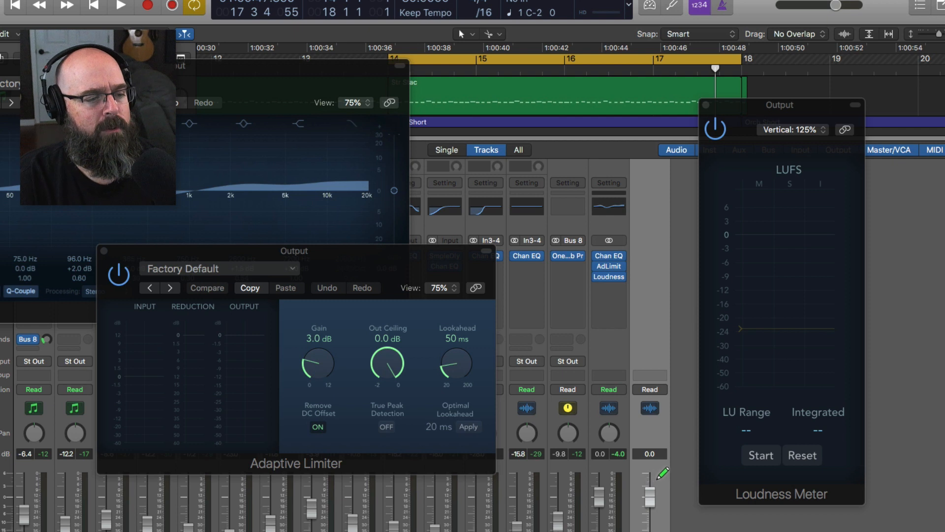
pyautogui.moveTo(659, 472)
pyautogui.mouseDown()
pyautogui.moveTo(682, 512)
pyautogui.moveTo(623, 470)
pyautogui.mouseUp()
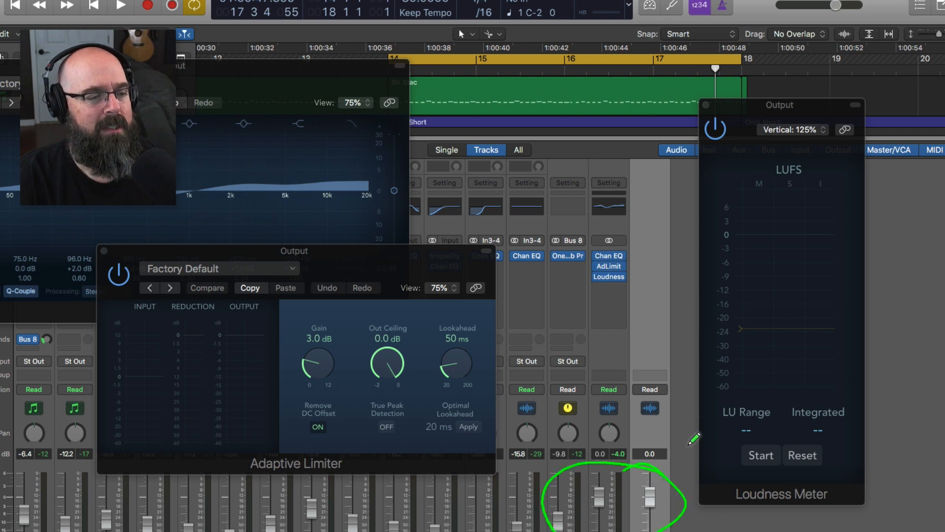
pyautogui.moveTo(689, 421); pyautogui.dragTo(673, 474)
pyautogui.moveTo(670, 447); pyautogui.dragTo(699, 464)
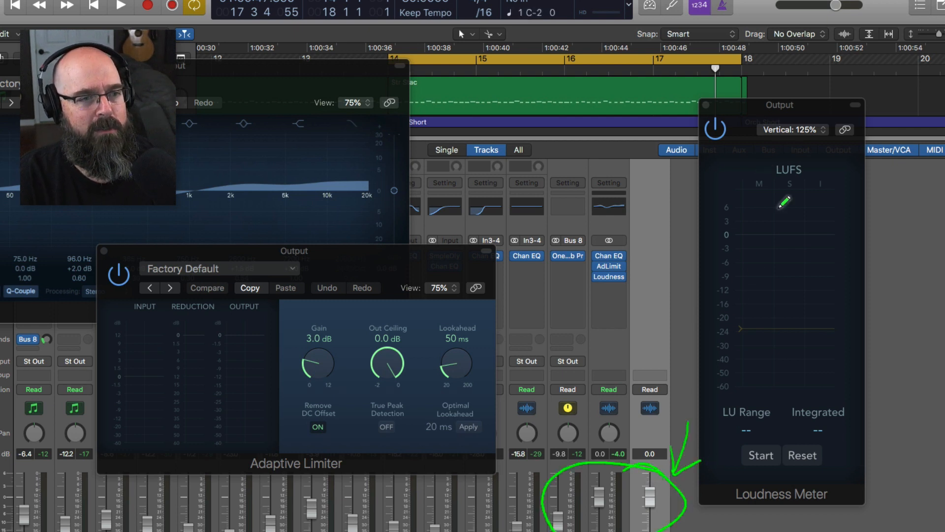
pyautogui.press('super+Tab')
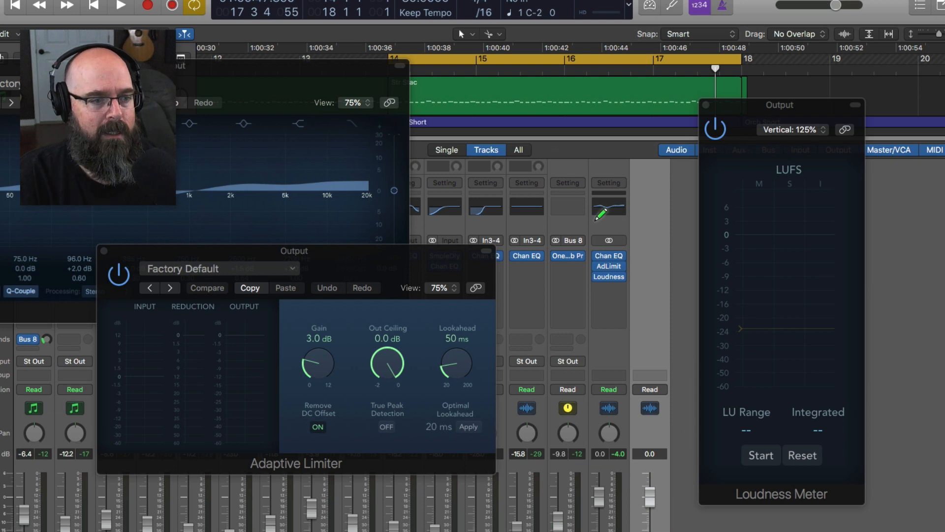
# - Set the Adaptive Limiter's Out Ceiling to -0.5 dB, with True Peak Detection on and the optimal lookahead of 20 ms applied
pyautogui.moveTo(403, 254); pyautogui.dragTo(441, 276)
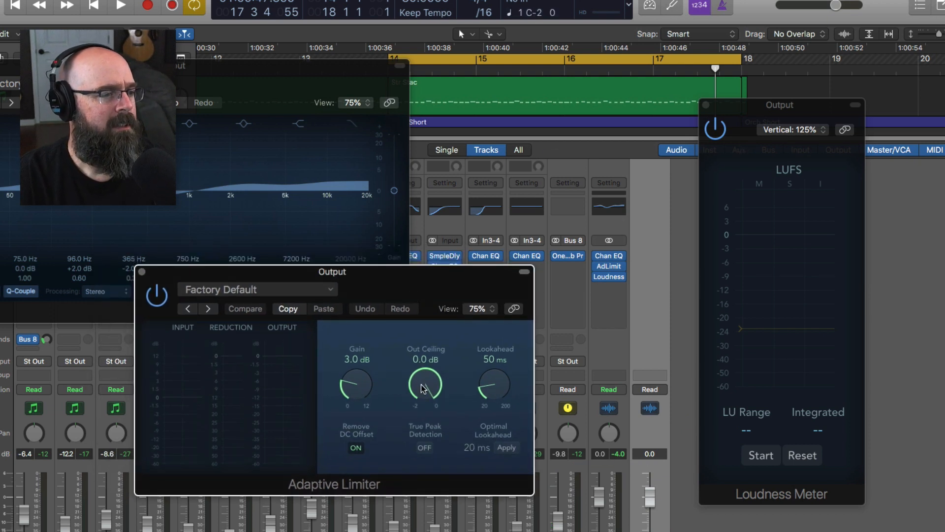
pyautogui.moveTo(422, 385); pyautogui.dragTo(423, 401)
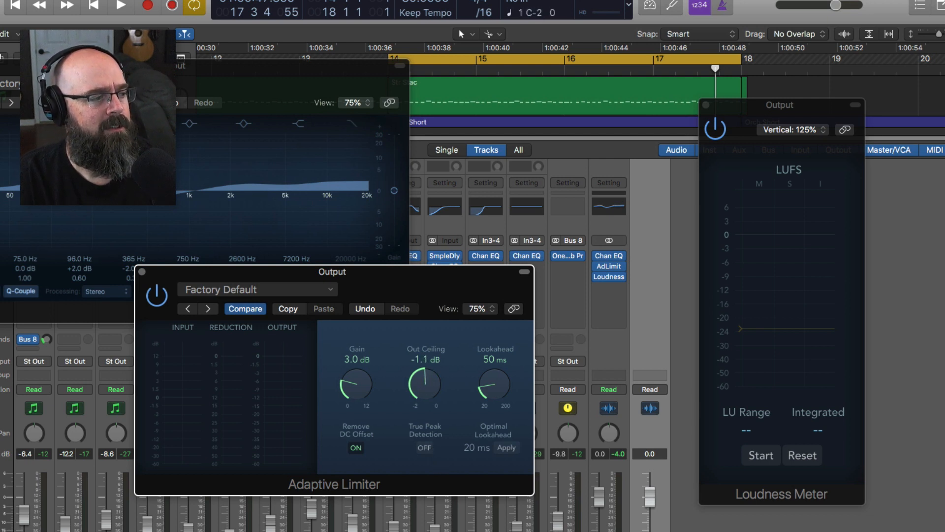
pyautogui.moveTo(416, 374); pyautogui.dragTo(390, 331)
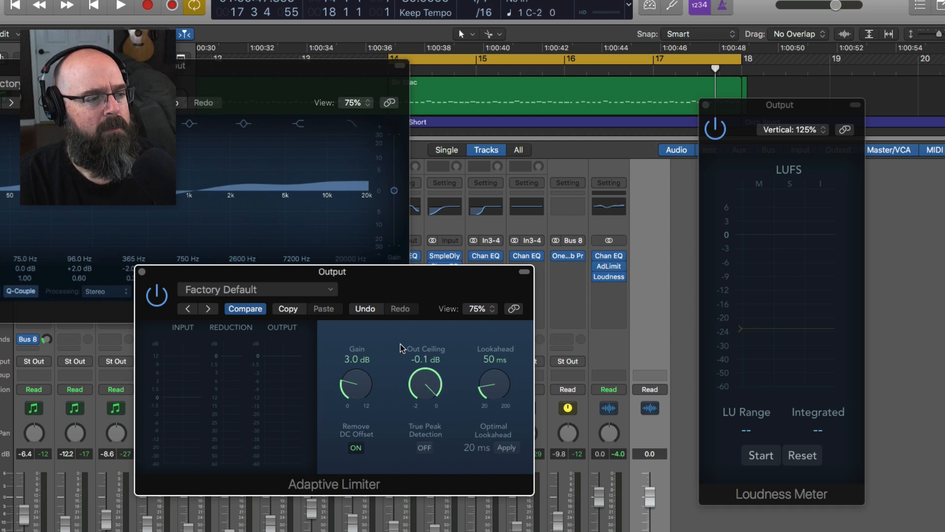
pyautogui.moveTo(416, 389)
pyautogui.mouseDown()
pyautogui.moveTo(425, 427)
pyautogui.moveTo(412, 383)
pyautogui.mouseUp()
pyautogui.moveTo(403, 267); pyautogui.dragTo(422, 215)
pyautogui.click(470, 407)
pyautogui.click(552, 407)
# - Circle the Adaptive Limiter's Gain knob in the drawing overlay and draw an arrow across to the Loudness Meter
pyautogui.hotkey('ctrl', 'a')
pyautogui.moveTo(399, 263)
pyautogui.mouseDown()
pyautogui.moveTo(340, 255)
pyautogui.moveTo(368, 250)
pyautogui.mouseUp()
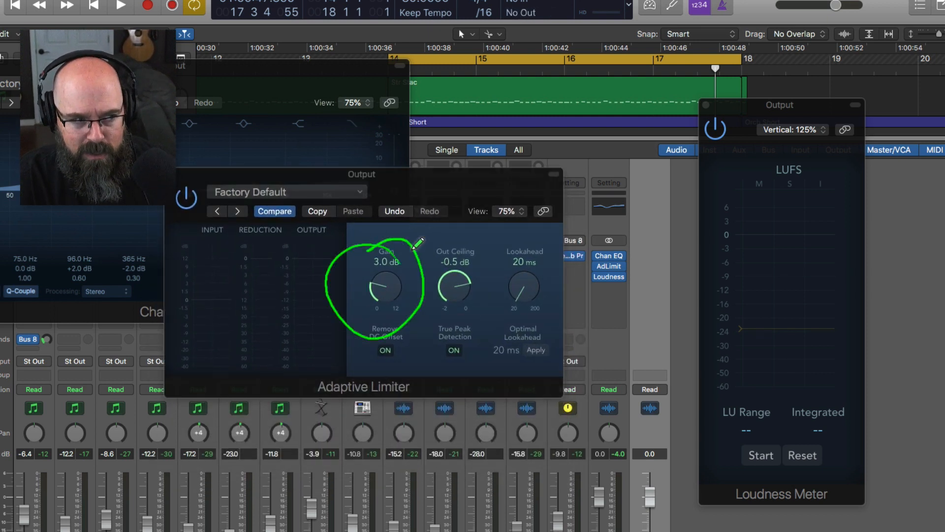
pyautogui.moveTo(445, 266)
pyautogui.mouseDown()
pyautogui.moveTo(773, 199)
pyautogui.moveTo(771, 215)
pyautogui.mouseUp()
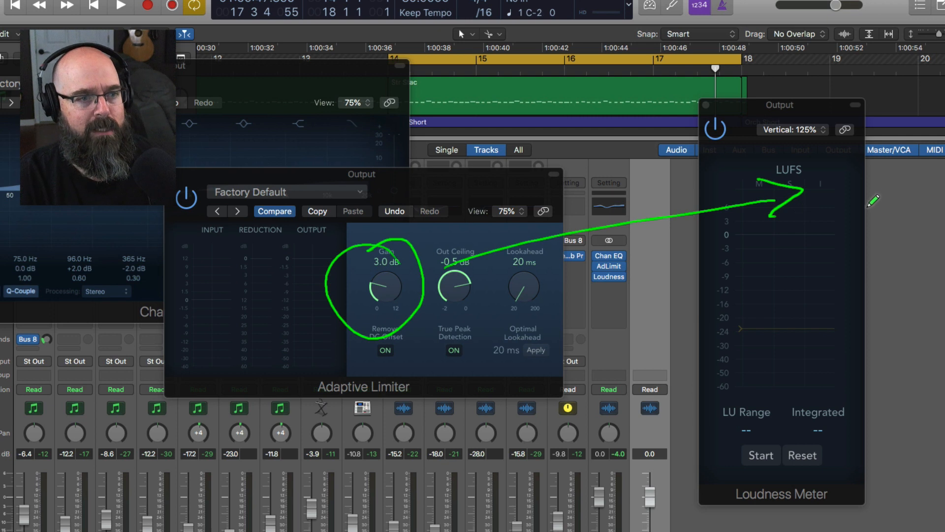
# - Start the Loudness Meter's integrated measurement, clear the overlay marks, and raise the Adaptive Limiter's Gain to 7.2 dB with the looped section playing
pyautogui.click(762, 457)
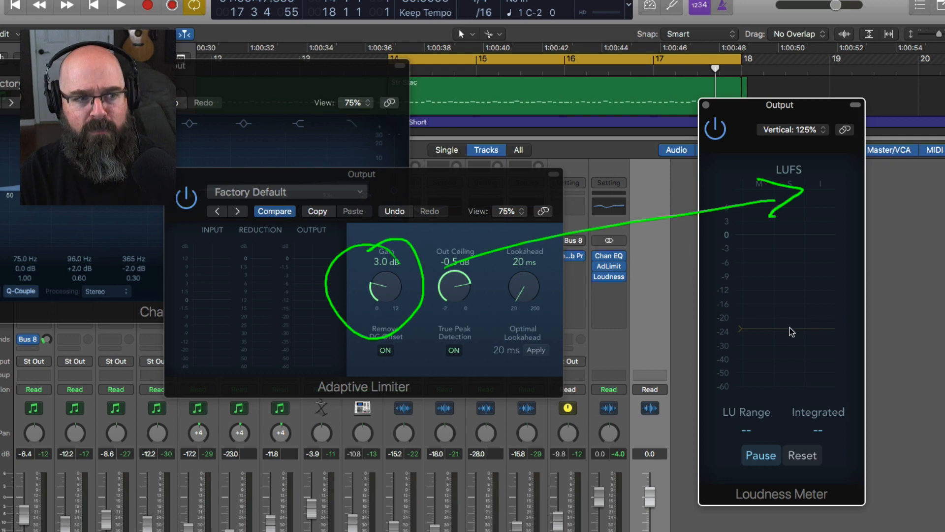
pyautogui.press('Escape')
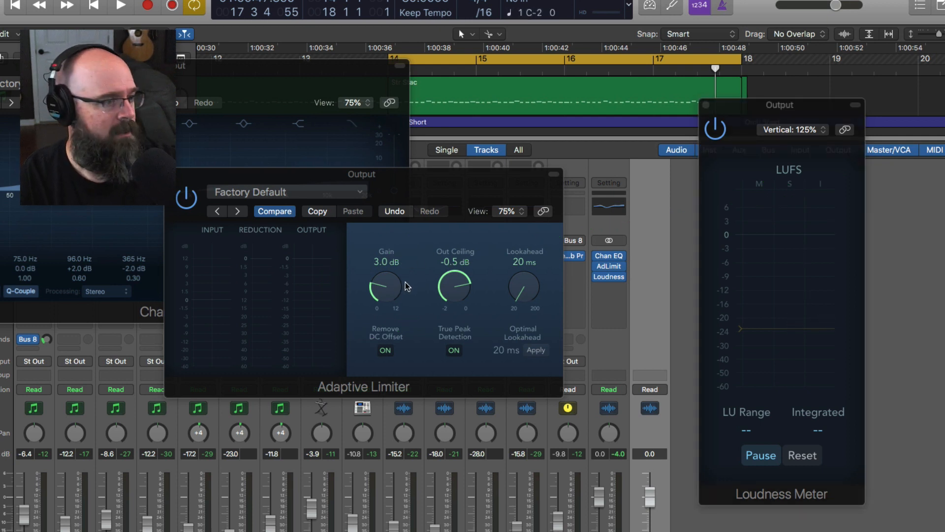
pyautogui.moveTo(383, 294)
pyautogui.mouseDown()
pyautogui.moveTo(382, 280)
pyautogui.moveTo(389, 293)
pyautogui.mouseUp()
pyautogui.press('space')
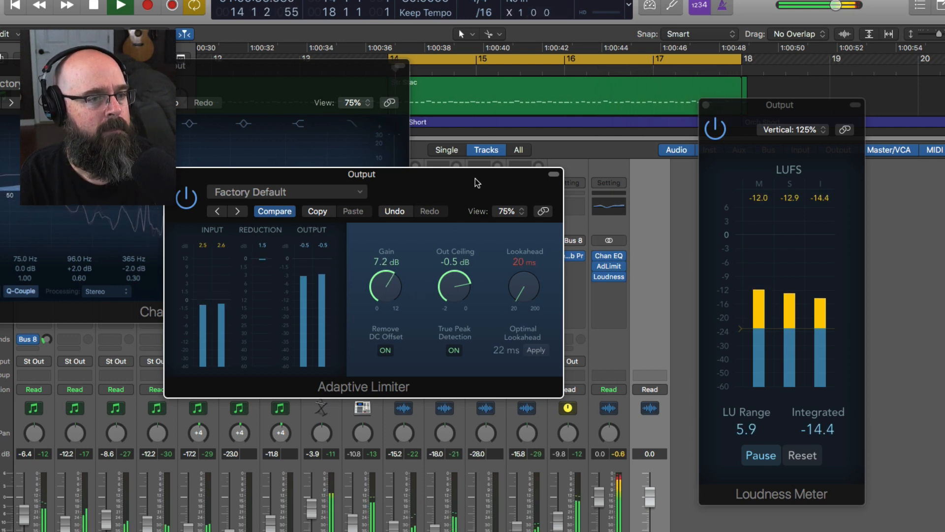
# - Apply the optimal 22 ms lookahead in the Adaptive Limiter, and compare its bypassed and active loudness with the integrated measurement reset
pyautogui.click(536, 349)
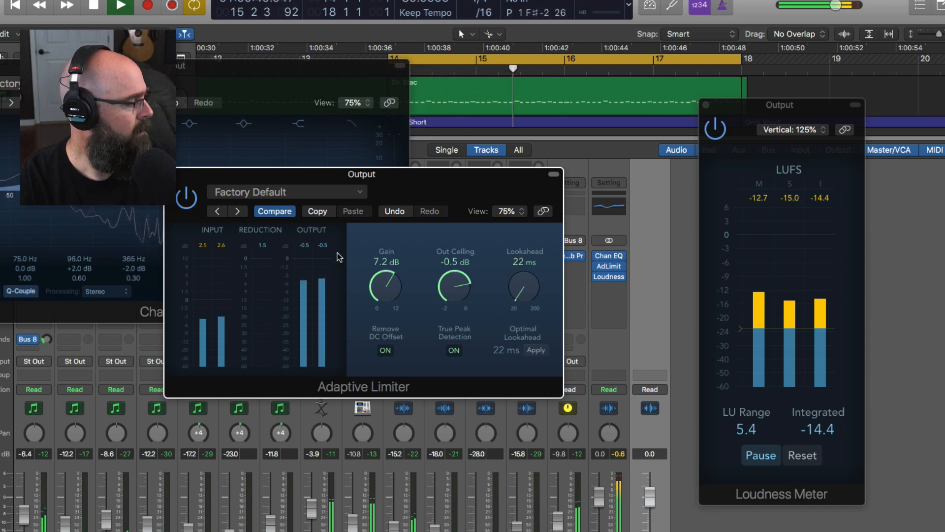
pyautogui.click(187, 198)
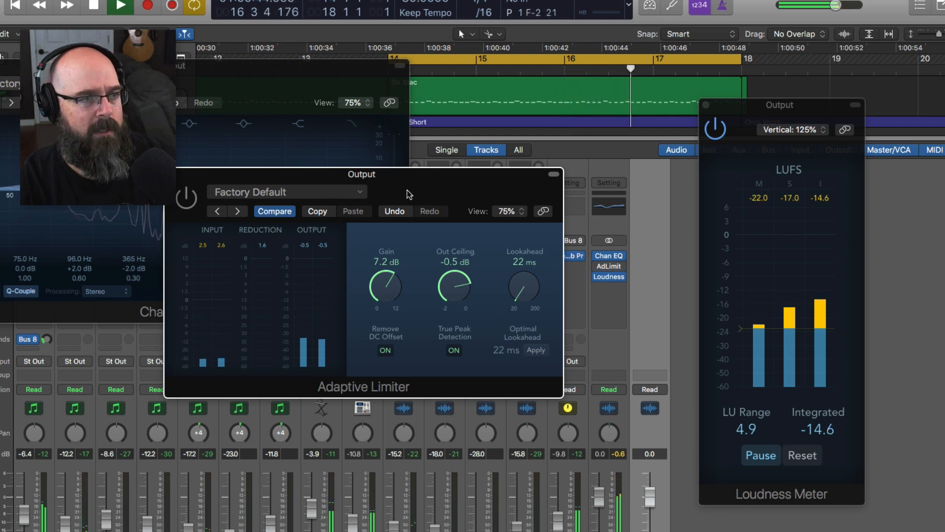
pyautogui.click(826, 207)
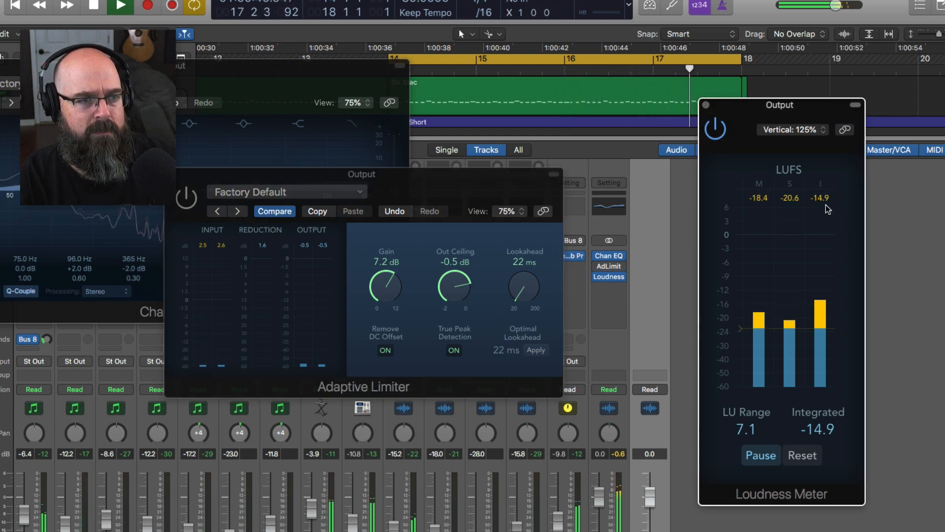
pyautogui.click(803, 454)
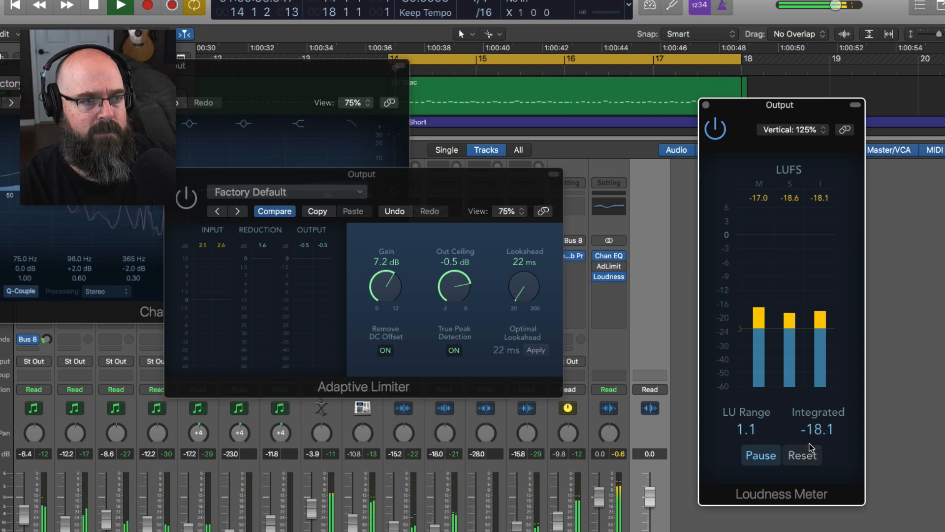
pyautogui.click(189, 205)
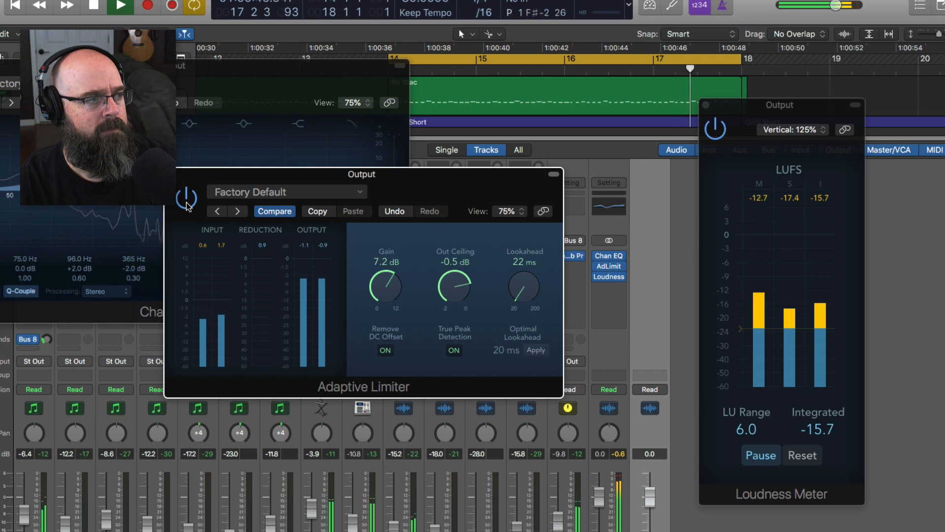
pyautogui.press('space')
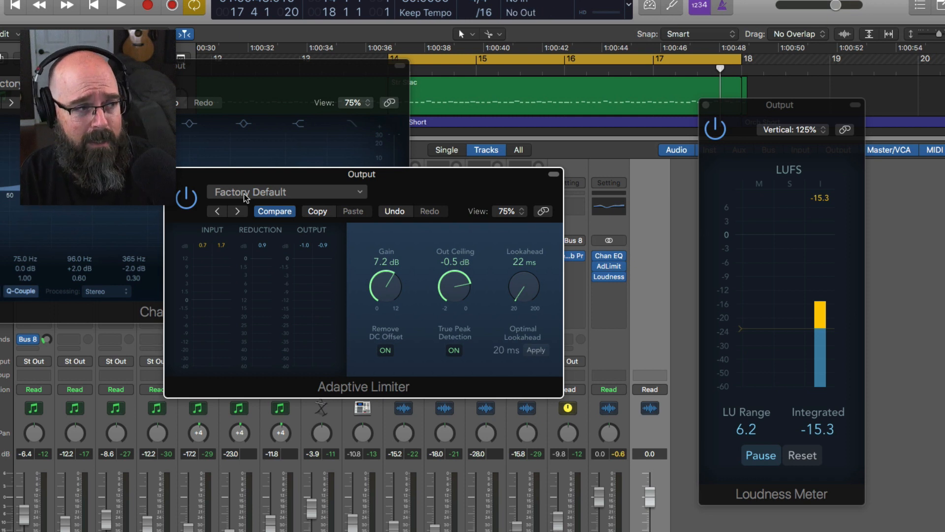
# - Restart playback of the looped section and compare it with the Adaptive Limiter bypassed and switched on again
pyautogui.moveTo(437, 187); pyautogui.dragTo(498, 175)
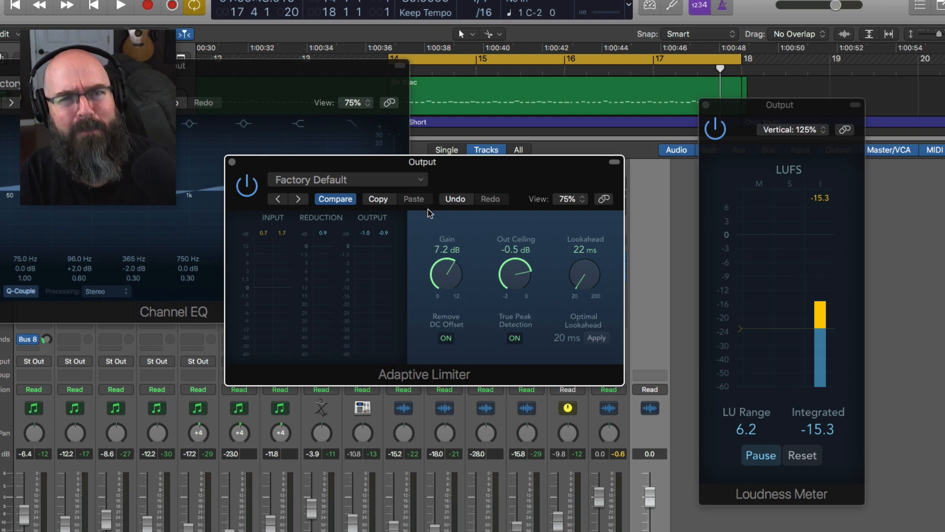
pyautogui.press('space')
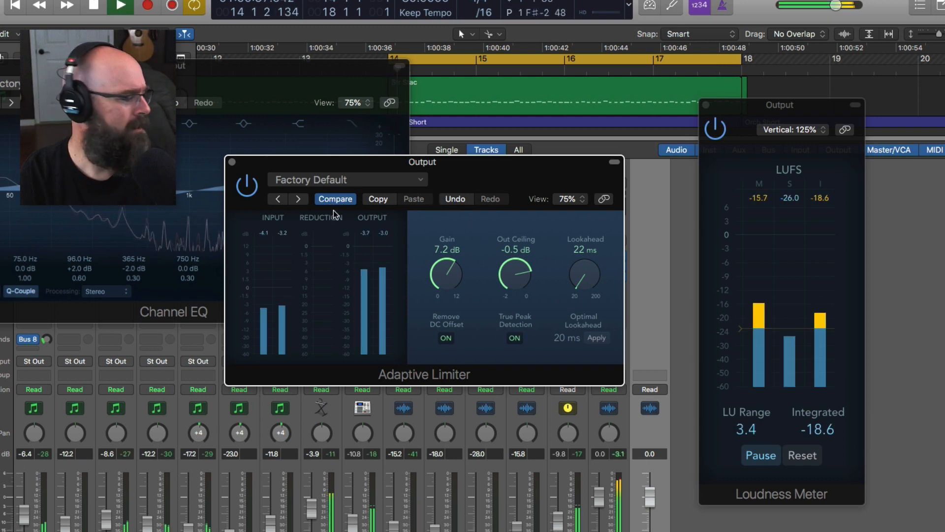
pyautogui.click(247, 186)
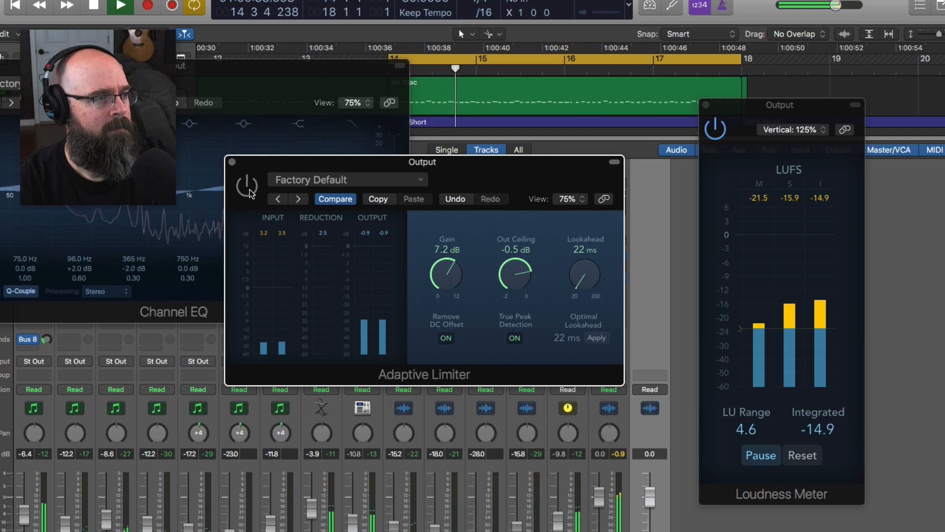
pyautogui.click(248, 188)
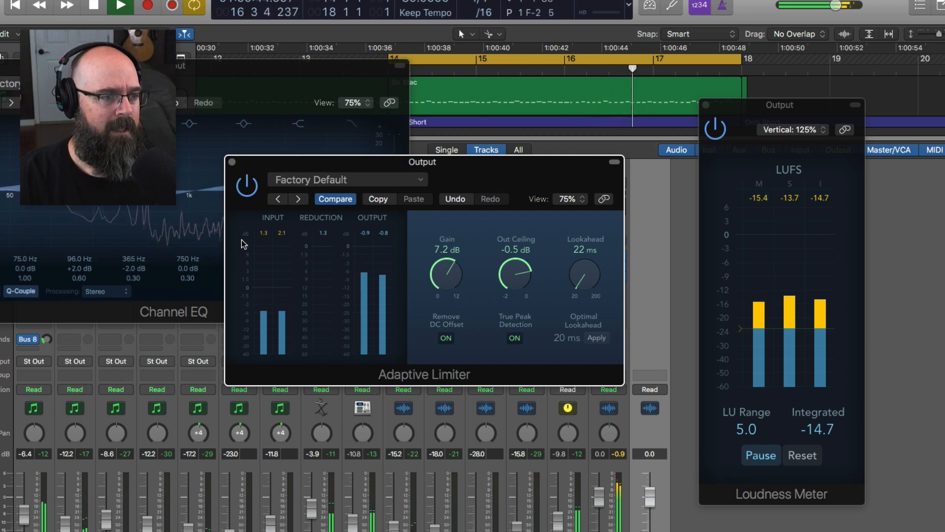
# - Move the Adaptive Limiter window off the plug-in slots, circle the Output channel's inserts in the drawing overlay, and clear the mark
pyautogui.moveTo(536, 179); pyautogui.dragTo(360, 186)
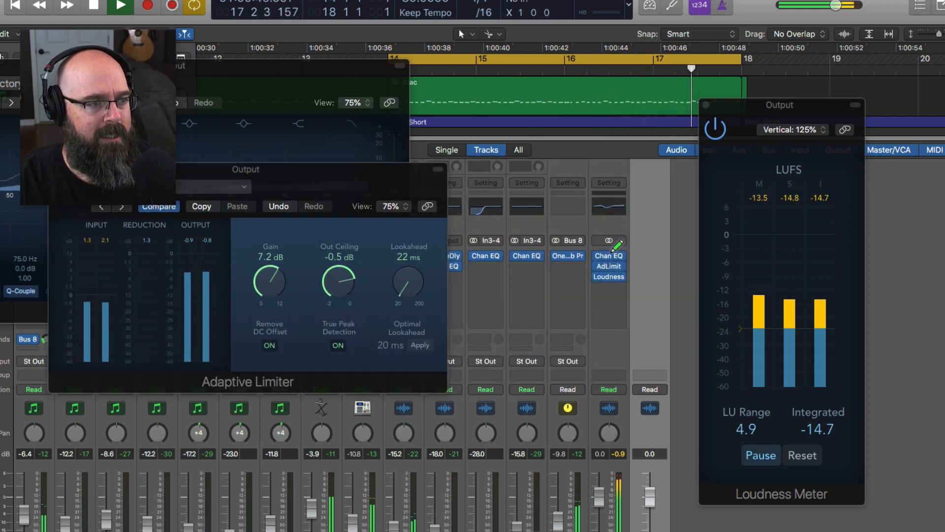
pyautogui.moveTo(615, 227); pyautogui.dragTo(606, 226)
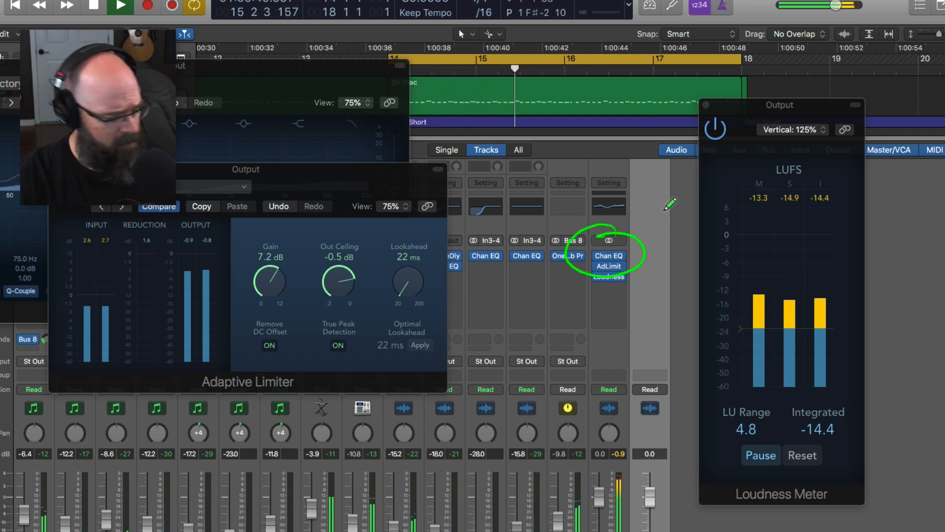
pyautogui.press('Escape')
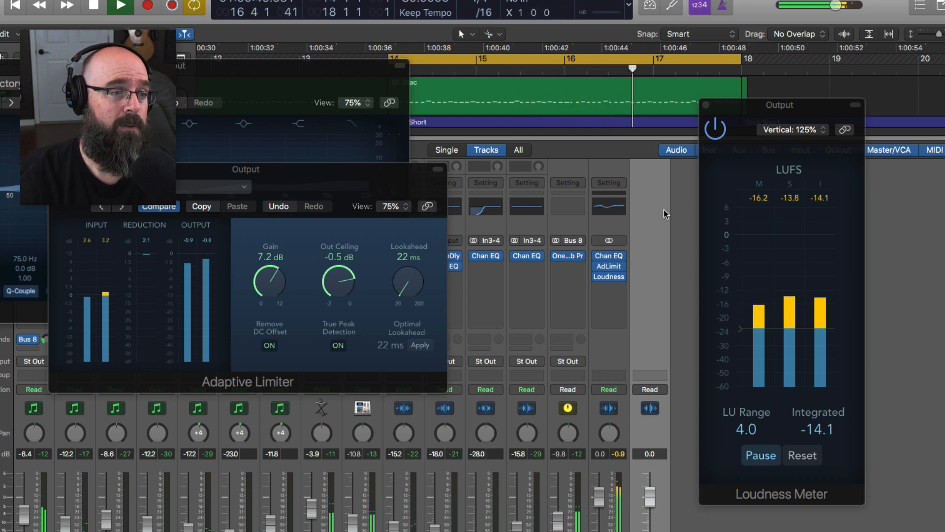
# - Draw overlay arrows to the Adaptive Limiter's Gain knob and the Loudness Meter's integrated reading, and clear the marks
pyautogui.moveTo(274, 207); pyautogui.dragTo(301, 230)
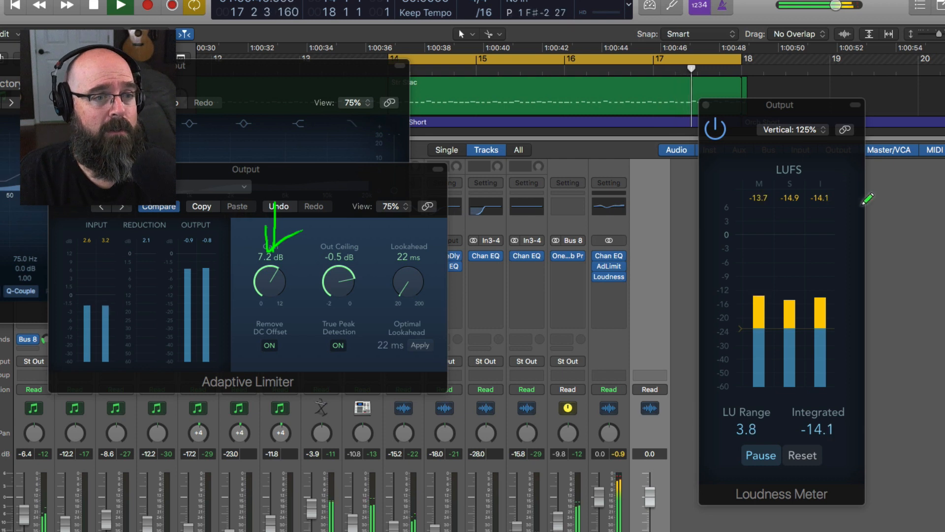
pyautogui.moveTo(812, 170); pyautogui.dragTo(837, 178)
pyautogui.press('Delete')
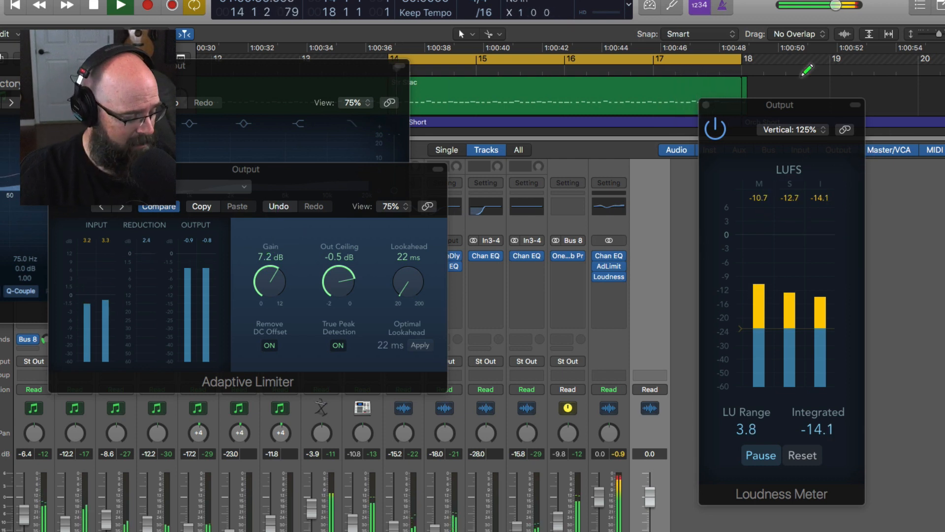
pyautogui.press('Escape')
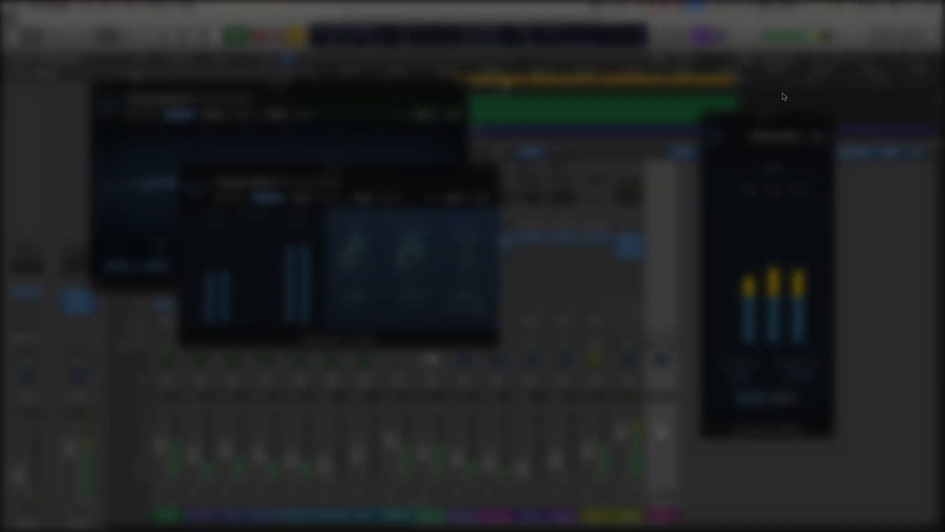
# - Hide all plug-in windows and the mixer, and turn off cycle mode
pyautogui.click(184, 170)
pyautogui.press('v')
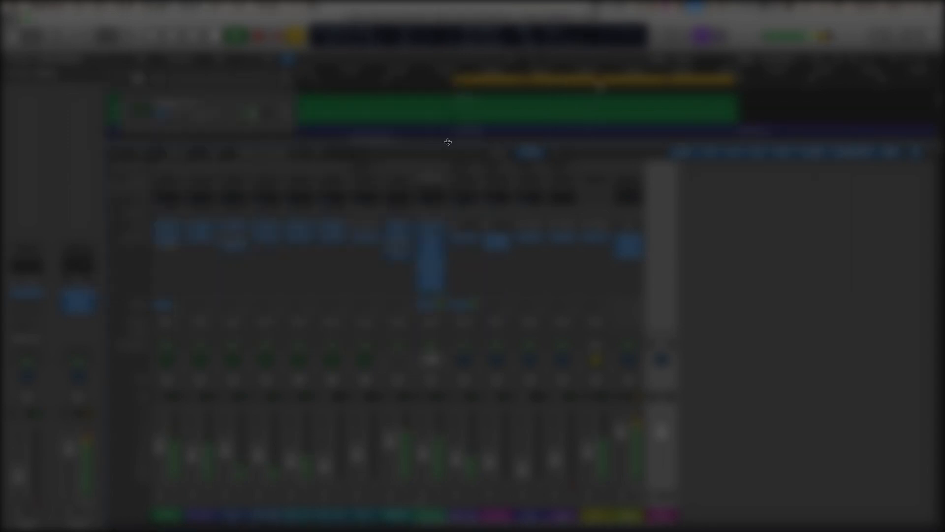
pyautogui.press('x')
pyautogui.press('c')
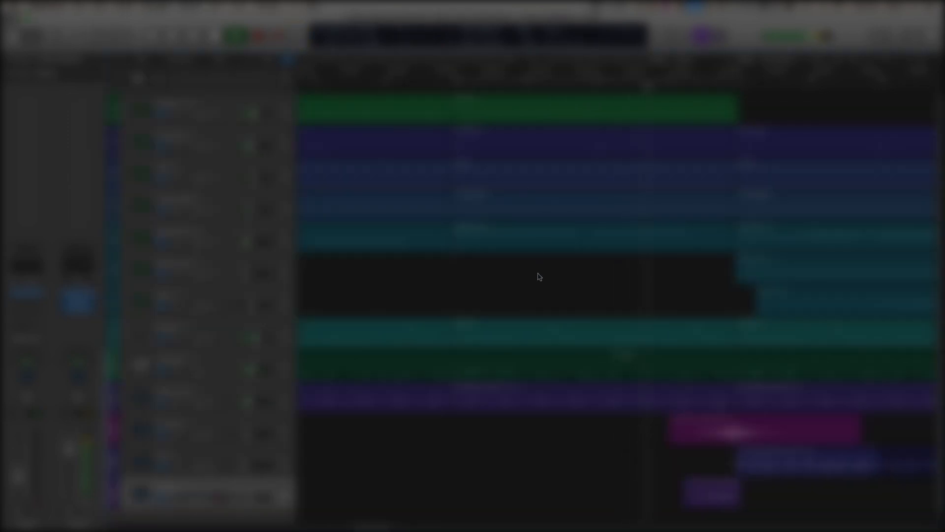
# - Fit all regions of the song into the arrangement view and clear the selection
pyautogui.press('super+a')
pyautogui.press('z')
pyautogui.click(779, 296)
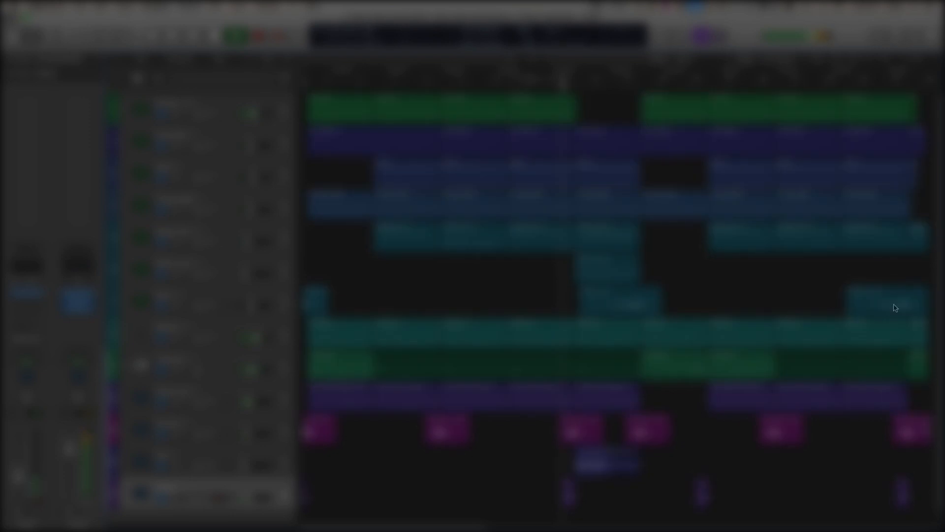